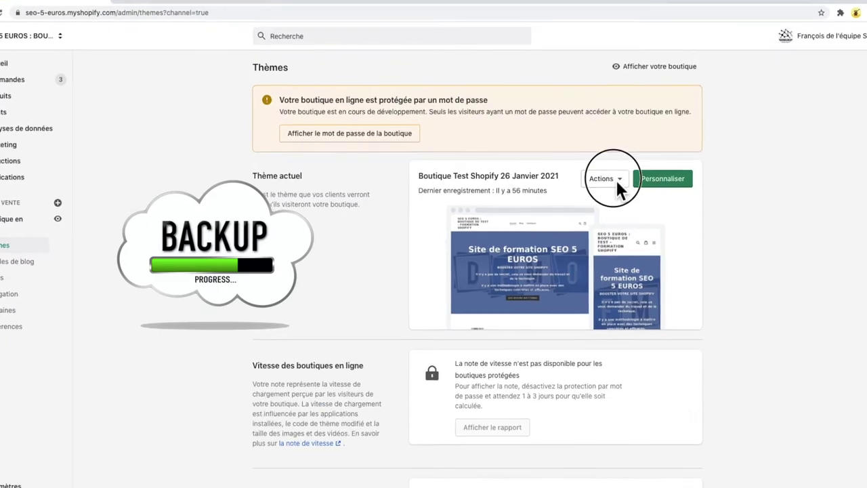
# - Duplicate the current theme as a backup and rename the copy "Changement langue de ma boutique"
pyautogui.click(607, 180)
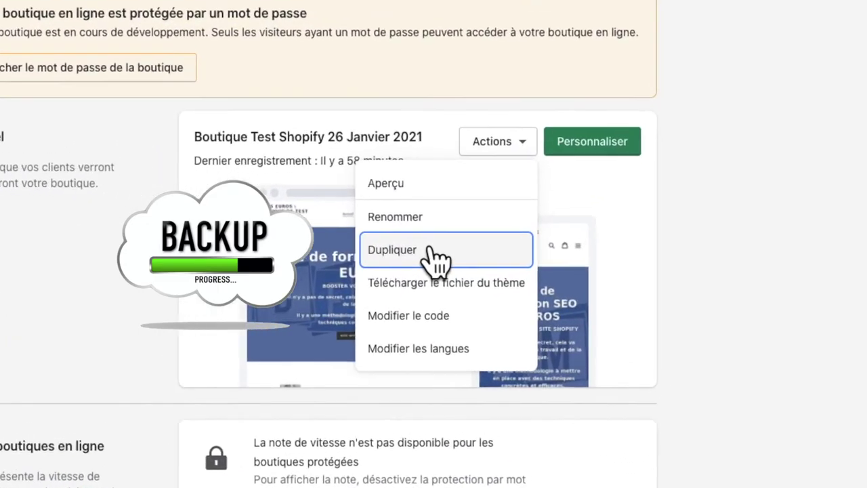
pyautogui.click(419, 251)
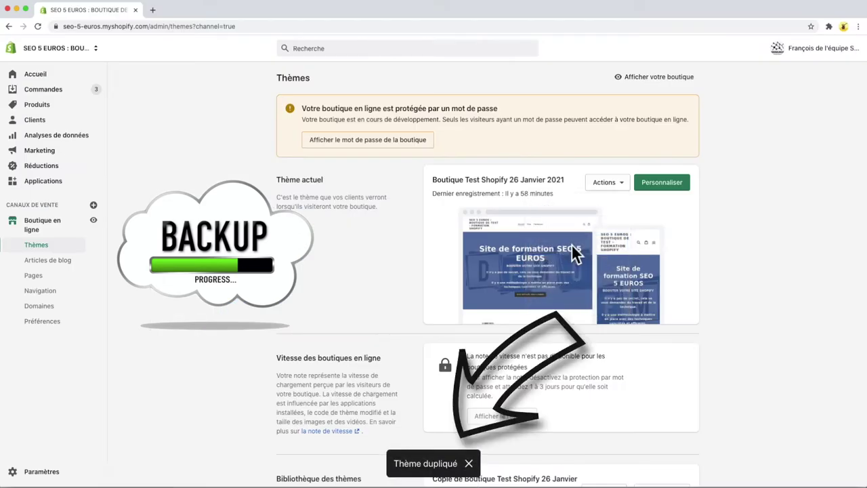
pyautogui.scroll(-3, 587, 366)
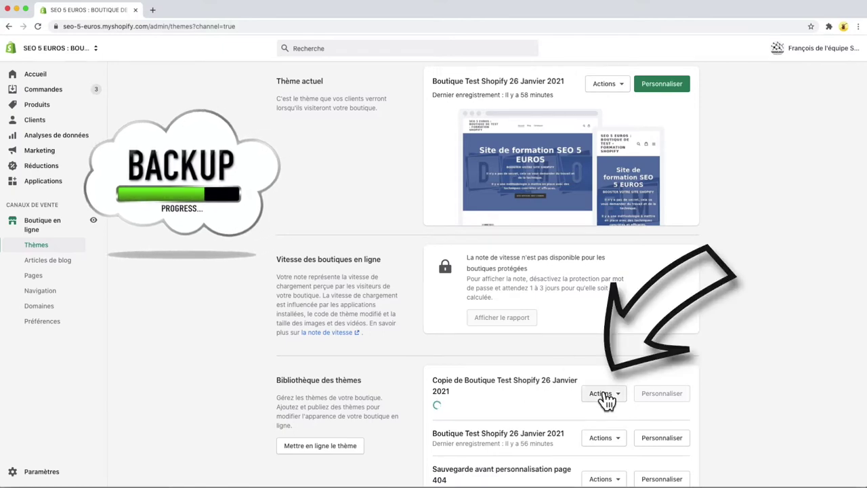
pyautogui.click(602, 394)
pyautogui.click(601, 420)
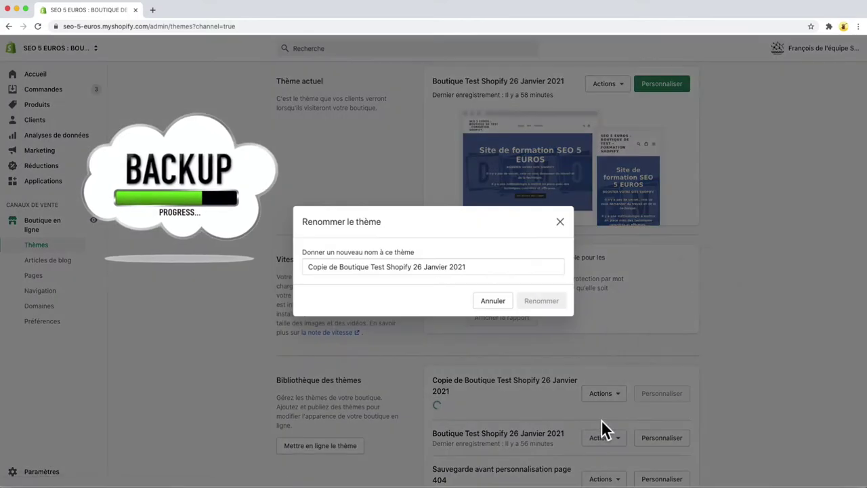
pyautogui.moveTo(466, 267); pyautogui.dragTo(332, 251)
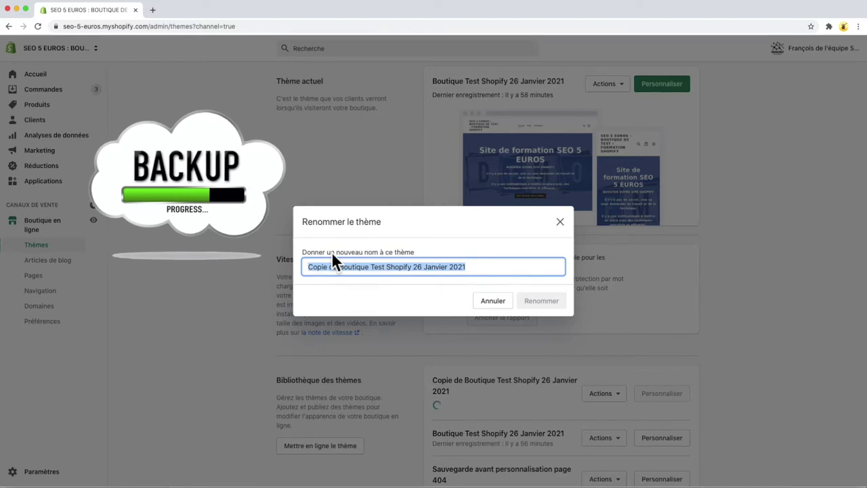
pyautogui.write('Changement langue de')
pyautogui.write(' ma boutique')
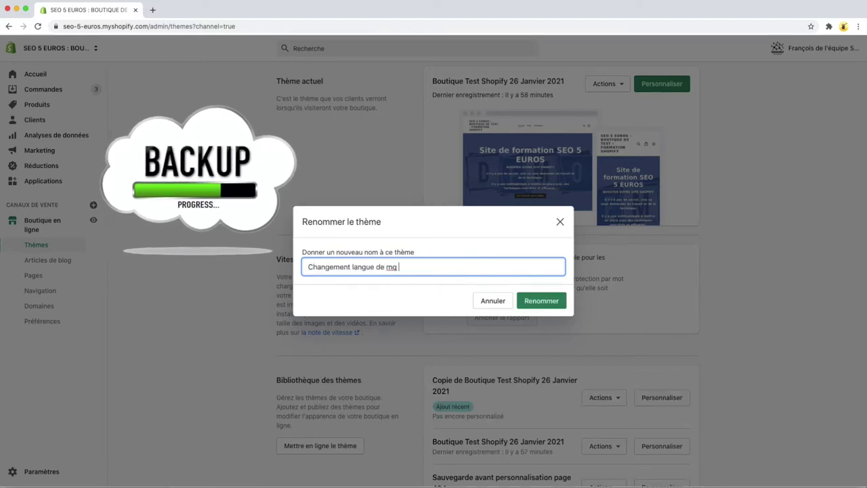
pyautogui.click(545, 302)
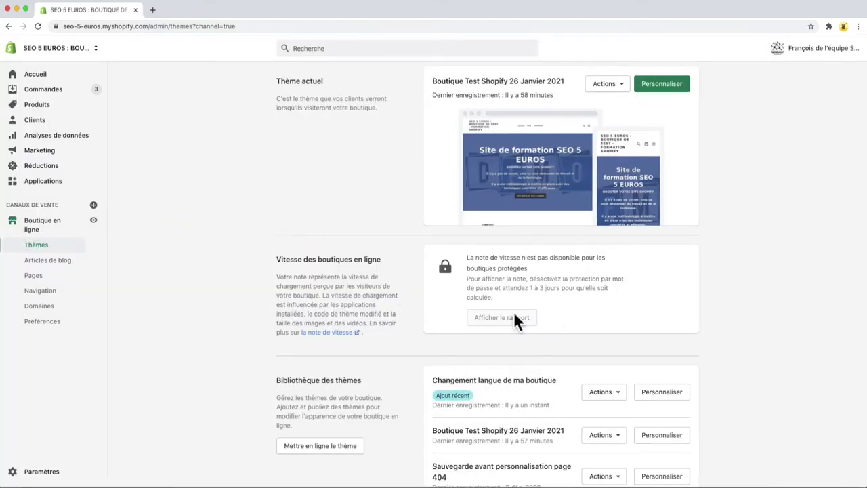
# - Change the current theme's language to anglais and save the choice
pyautogui.click(618, 85)
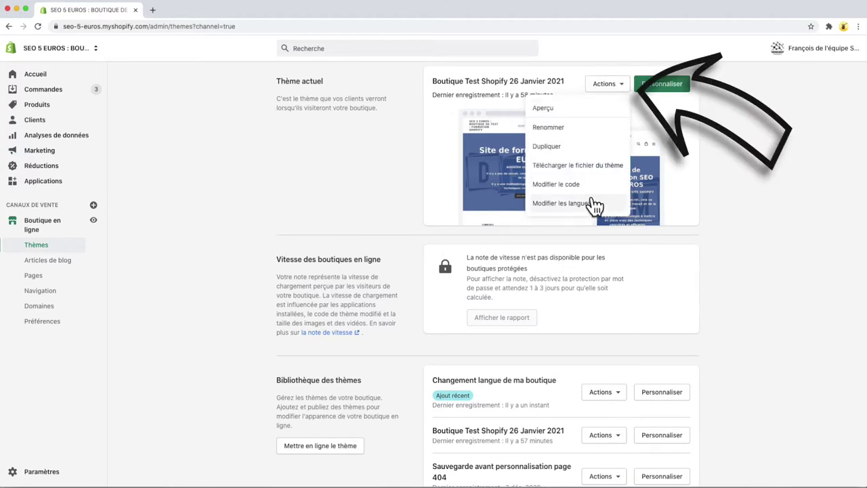
pyautogui.click(593, 203)
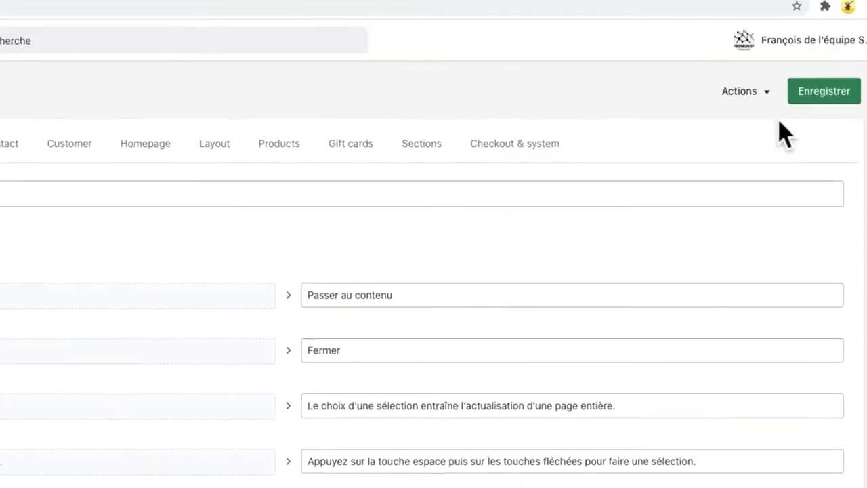
pyautogui.click(726, 97)
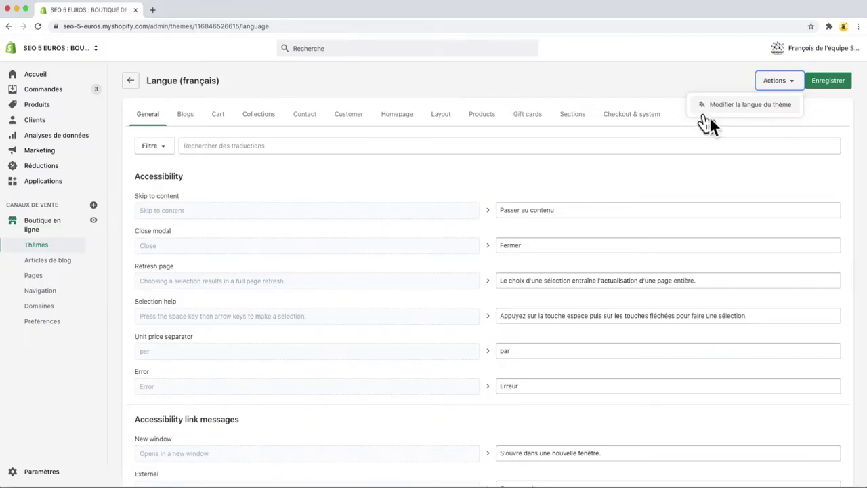
pyautogui.click(755, 107)
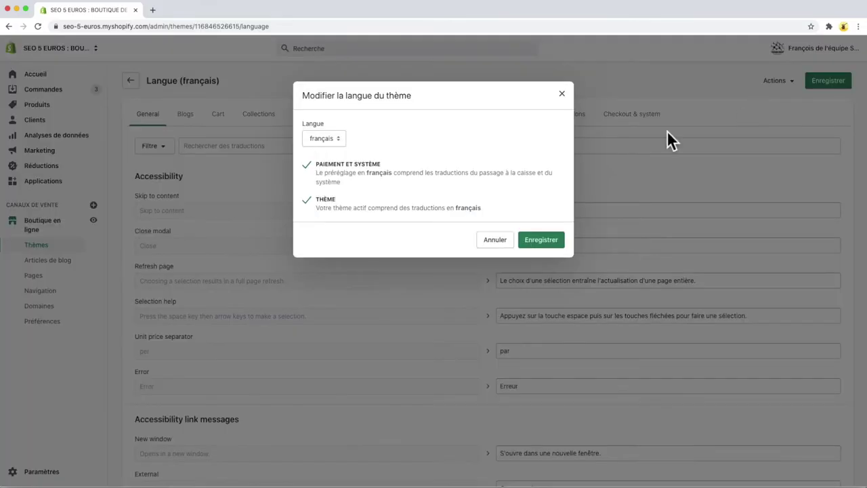
pyautogui.click(340, 139)
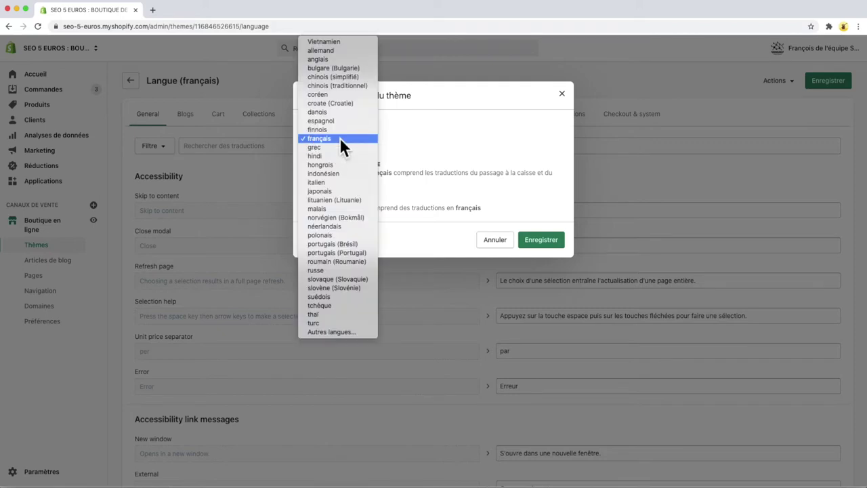
pyautogui.click(350, 63)
pyautogui.click(527, 242)
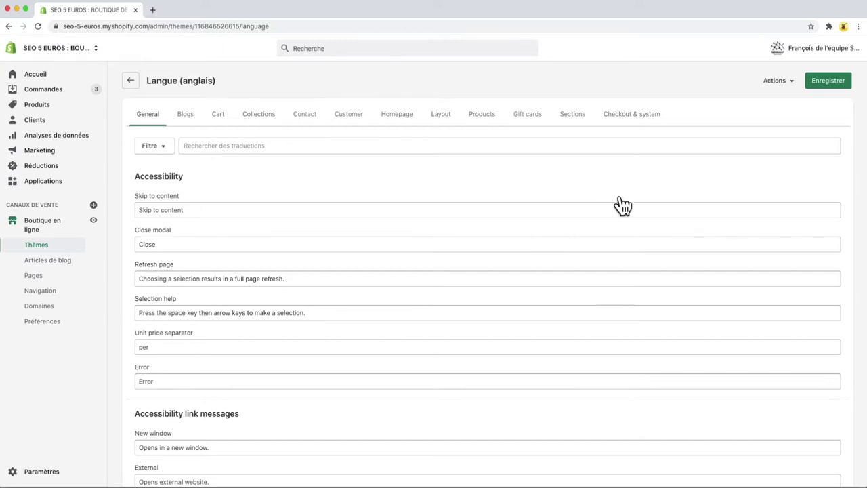
# - Open the Shopify account profile and examine its preferred language and time zone settings
pyautogui.scroll(-1, 772, 115)
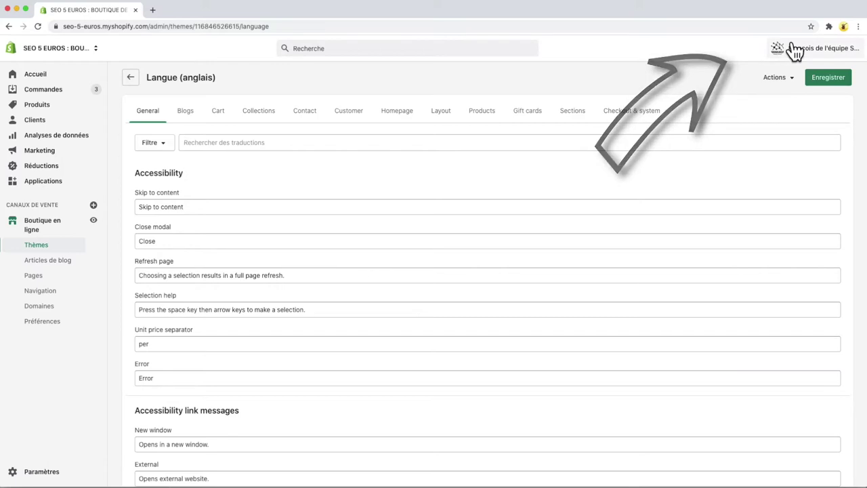
pyautogui.click(790, 46)
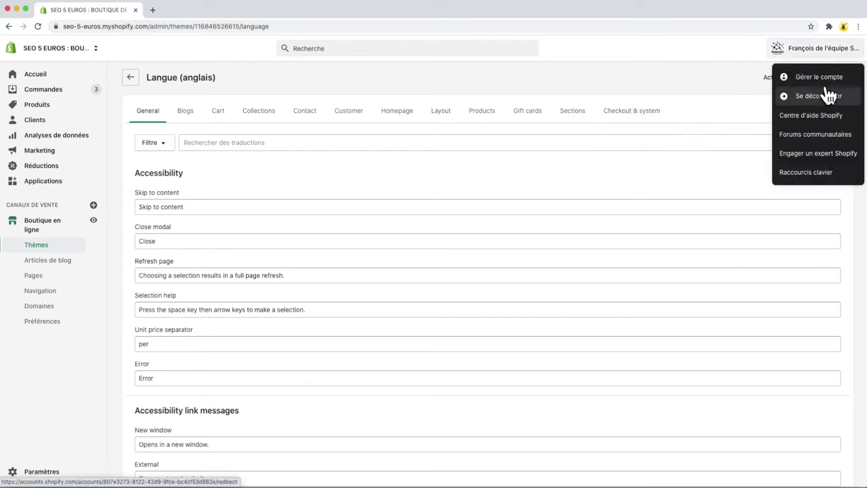
pyautogui.click(819, 79)
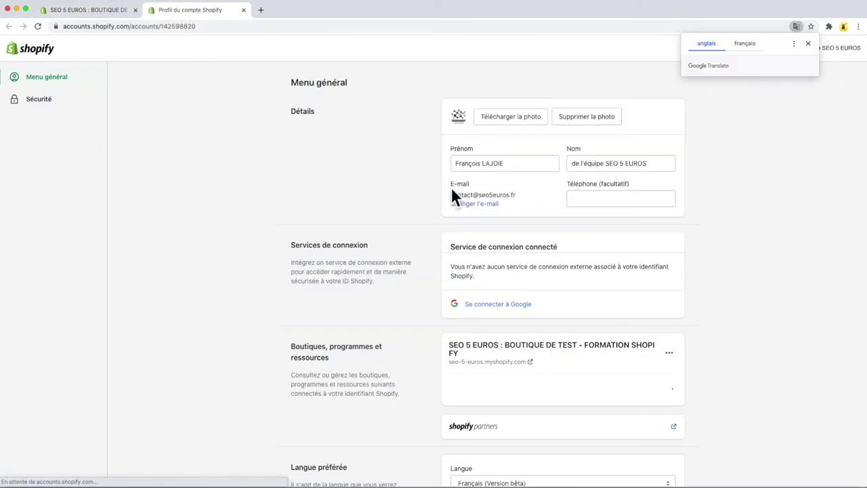
pyautogui.scroll(-5, 480, 291)
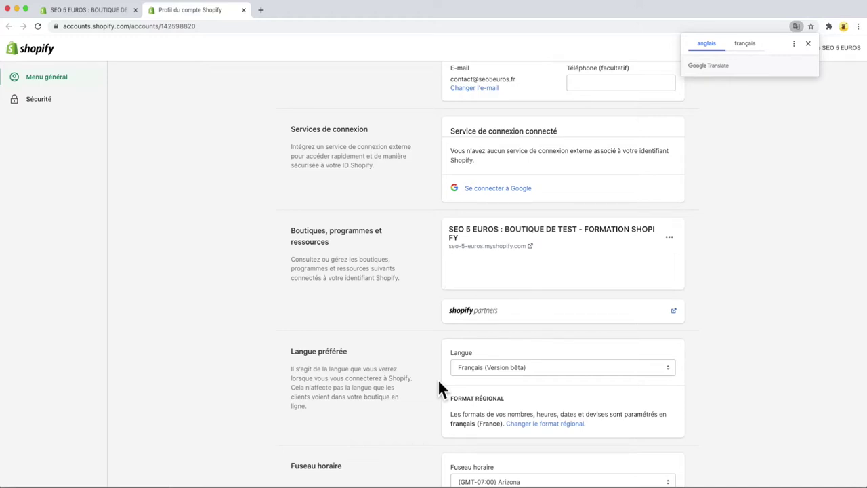
pyautogui.scroll(-2, 507, 391)
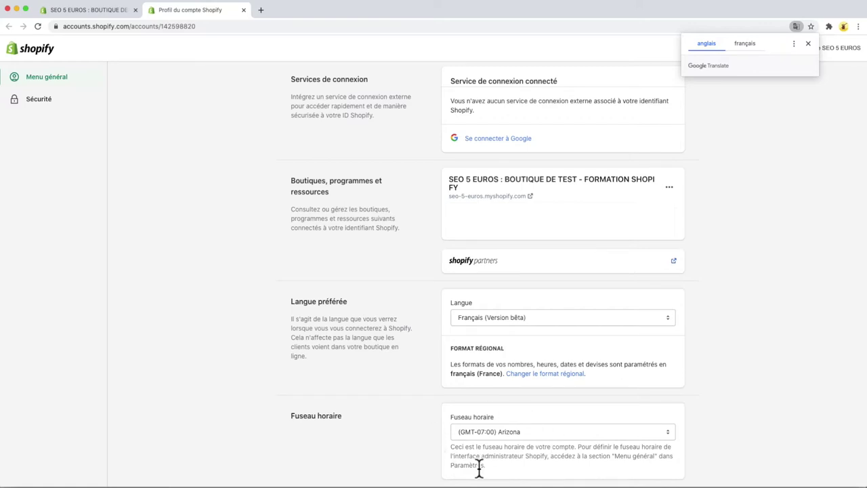
# - Browse the account's time zone choices, keep (GMT-07:00) Arizona, and close the account profile
pyautogui.click(534, 430)
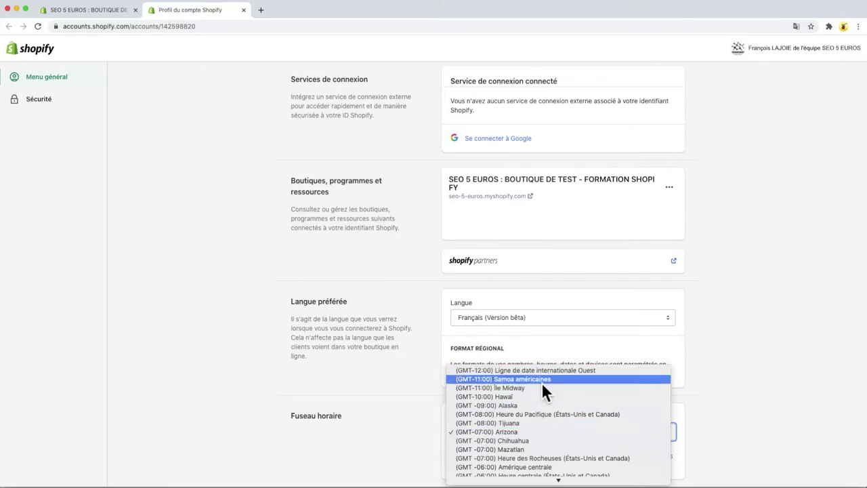
pyautogui.scroll(-8, 541, 382)
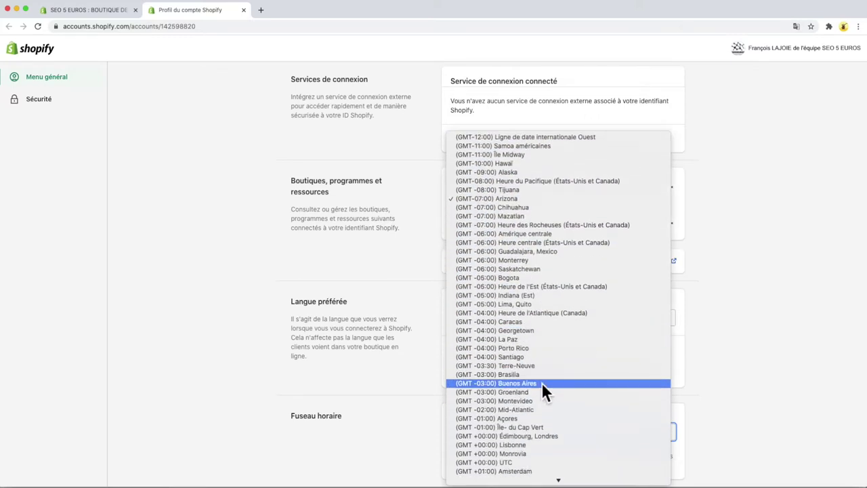
pyautogui.click(544, 201)
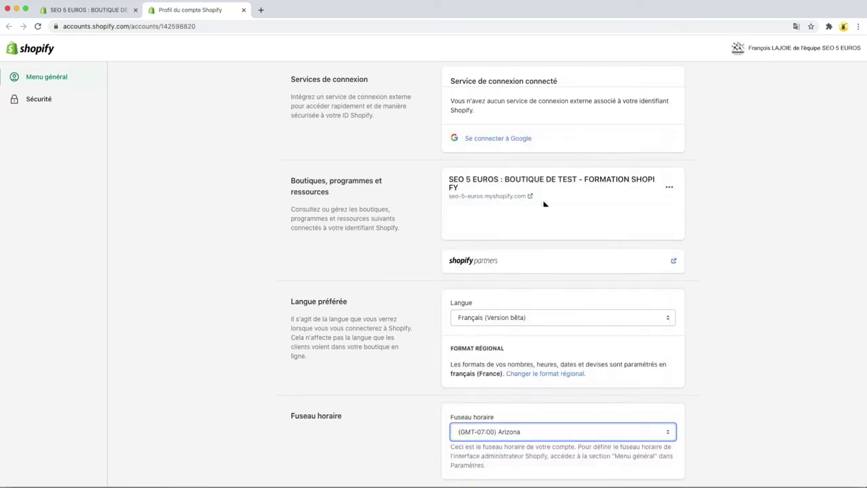
pyautogui.scroll(3, 722, 217)
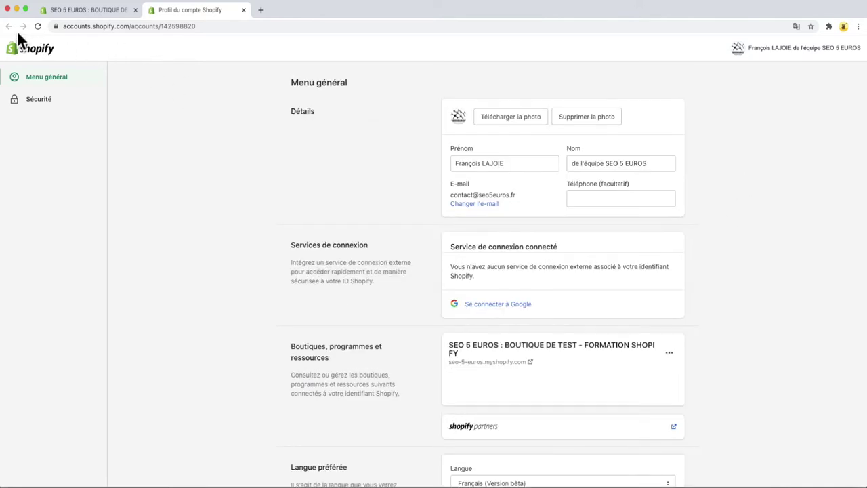
pyautogui.click(244, 9)
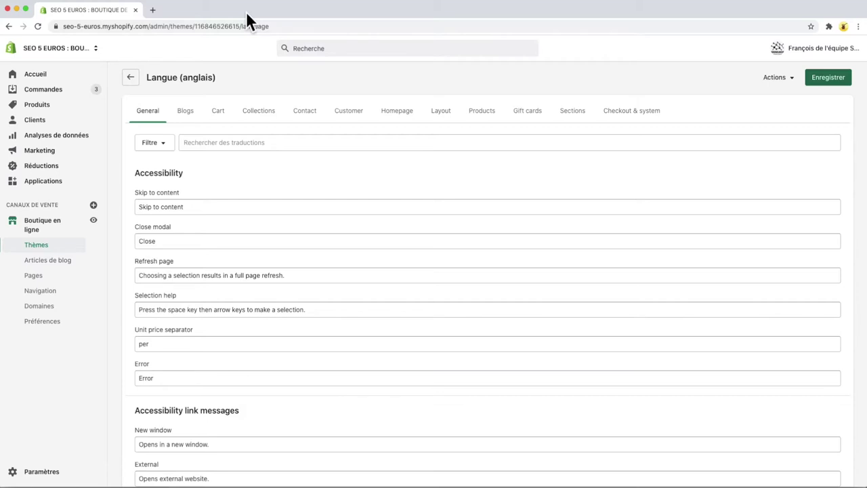
# - In the store's general settings, set the time zone to (GMT-07:00) Arizona
pyautogui.click(42, 473)
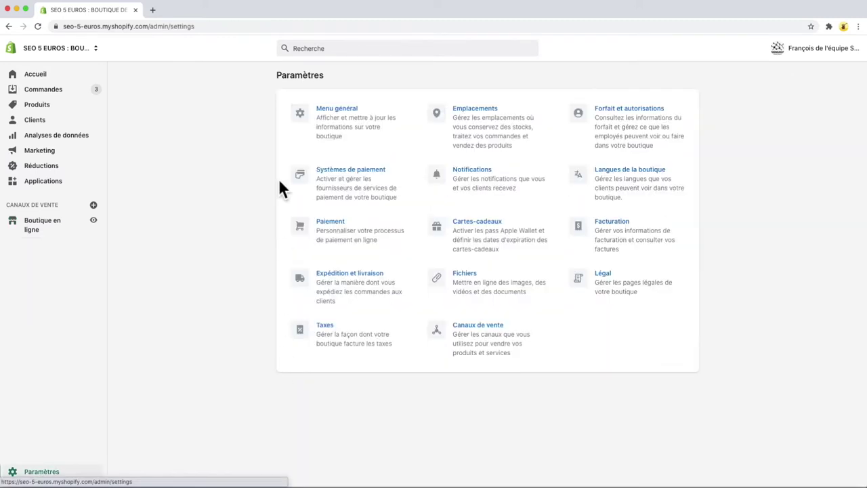
pyautogui.click(326, 123)
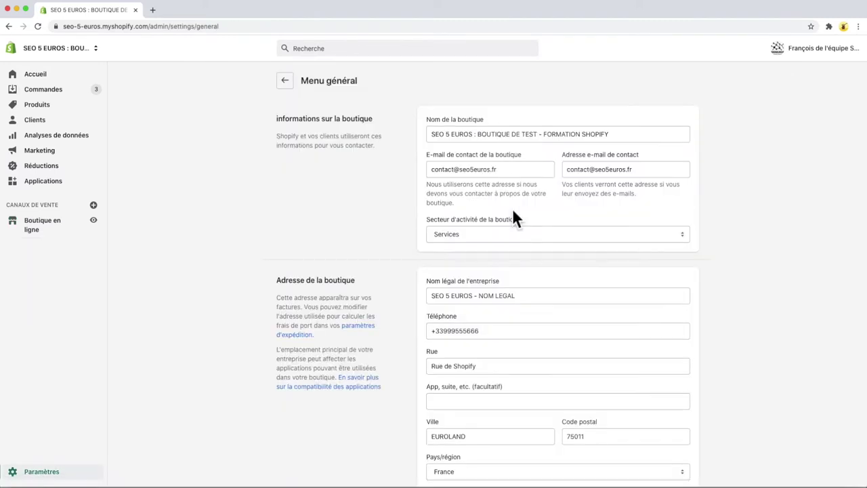
pyautogui.scroll(-10, 513, 212)
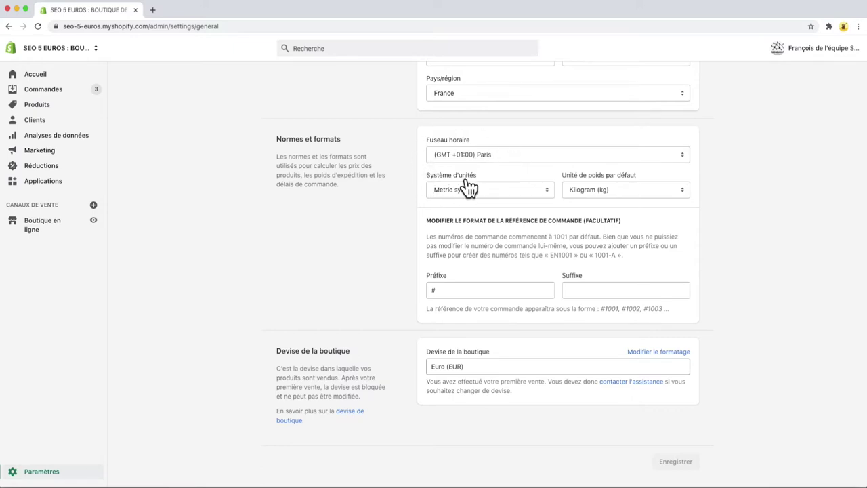
pyautogui.click(516, 161)
pyautogui.scroll(10, 515, 152)
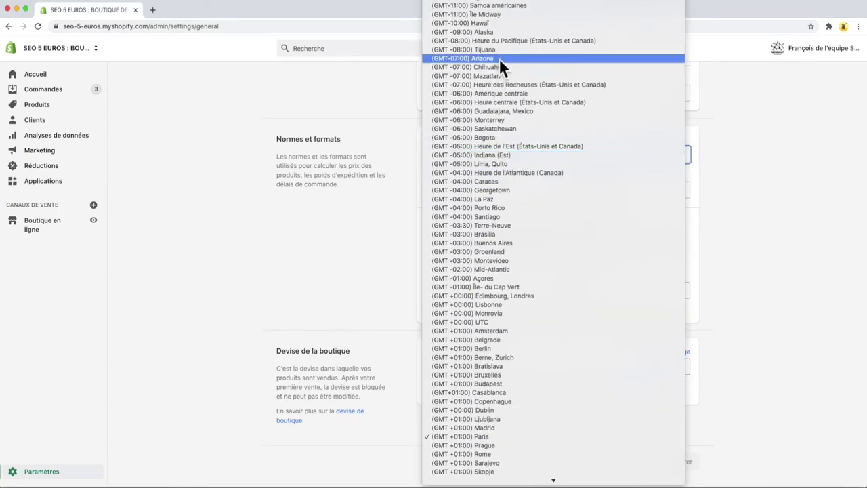
pyautogui.click(499, 58)
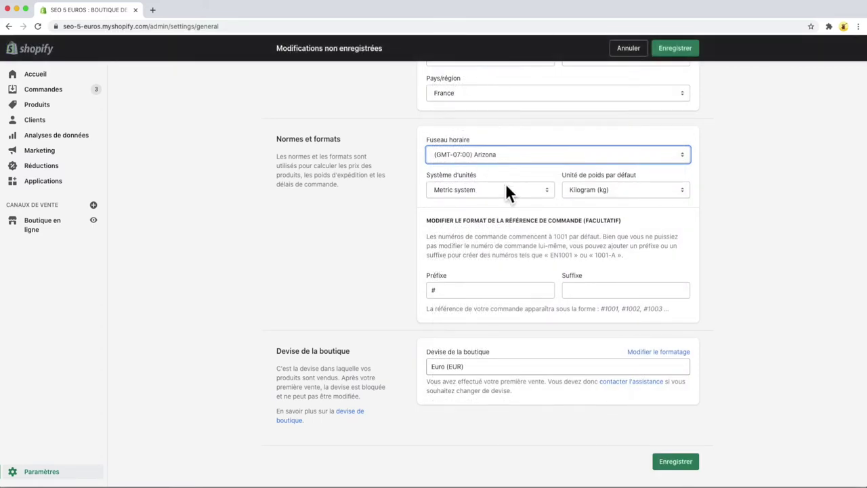
# - Check the unit system, default weight unit and store currency, and save the general settings
pyautogui.press('Tab')
pyautogui.press('Tab')
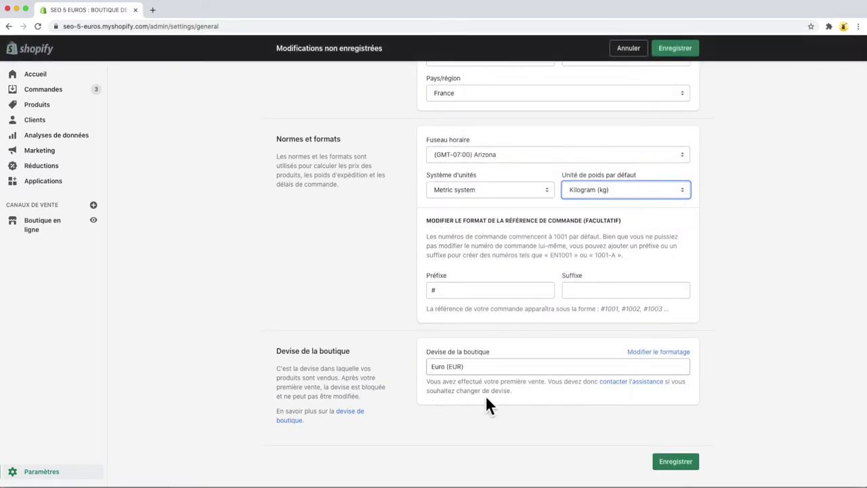
pyautogui.click(479, 365)
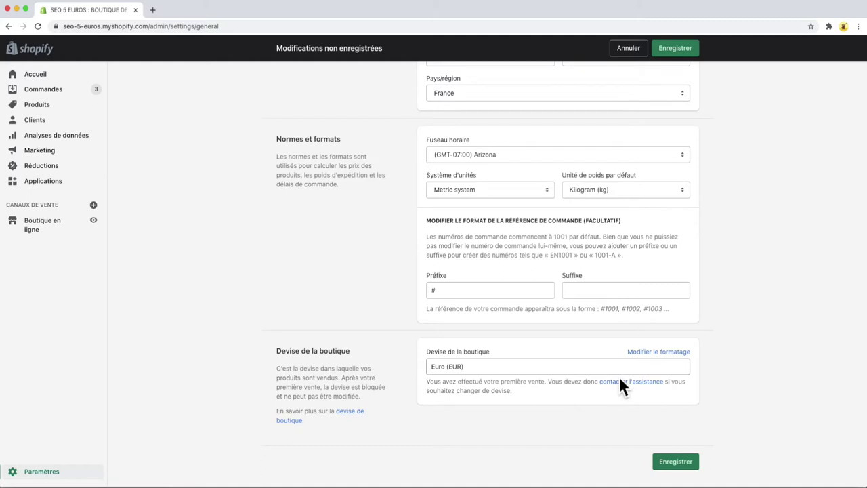
pyautogui.click(671, 465)
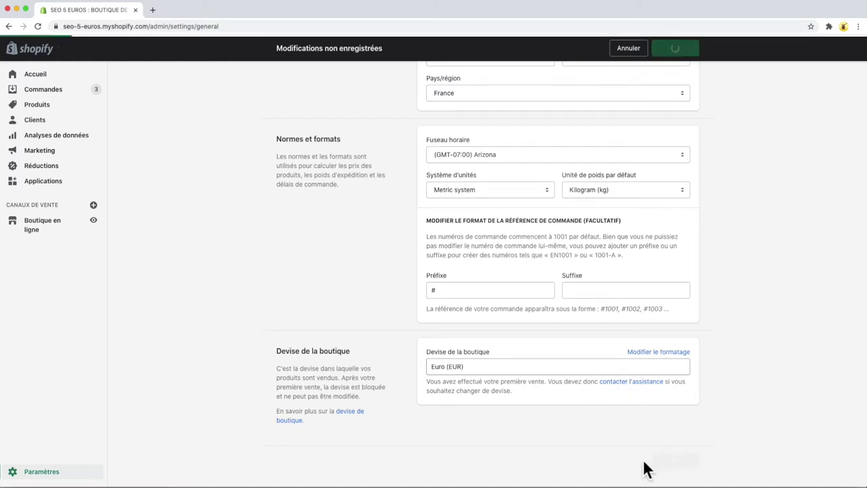
# - Look through the store's checkout settings down to the checkout language section and return to the settings overview
pyautogui.click(44, 475)
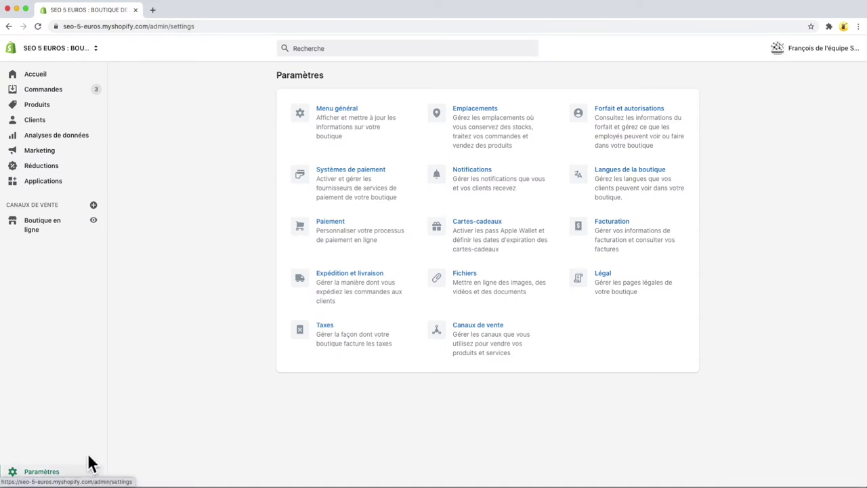
pyautogui.click(335, 231)
pyautogui.scroll(-15, 546, 312)
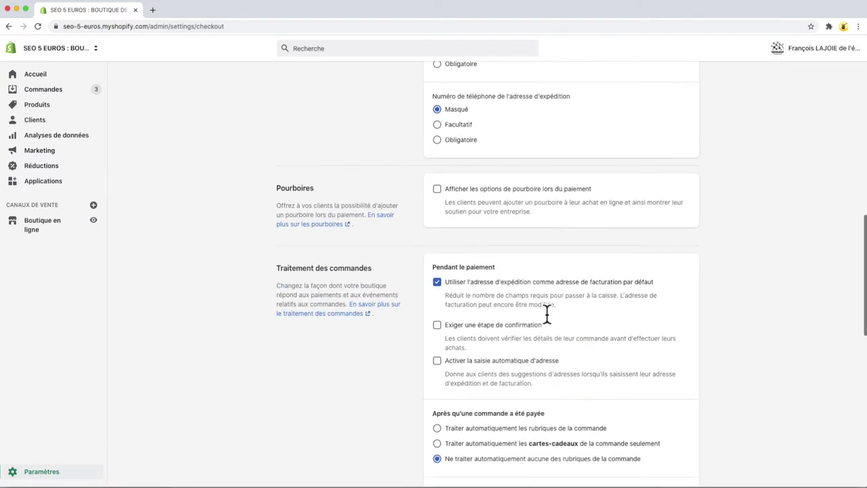
pyautogui.scroll(-10, 547, 315)
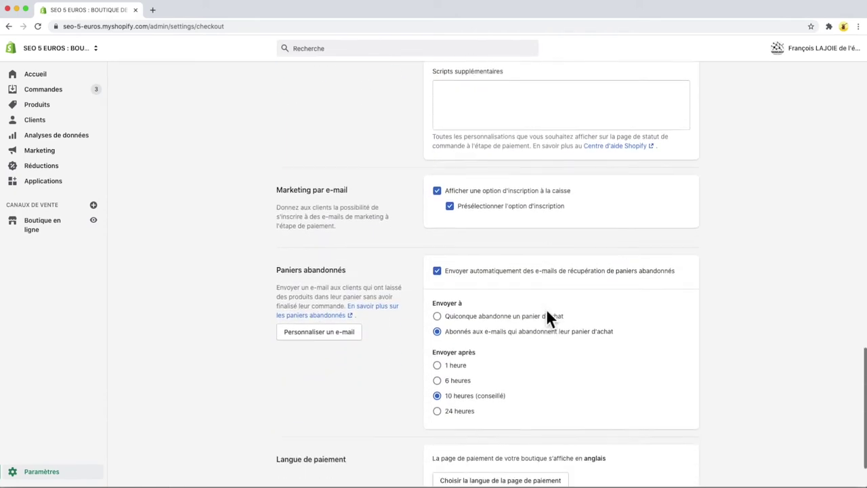
pyautogui.click(32, 473)
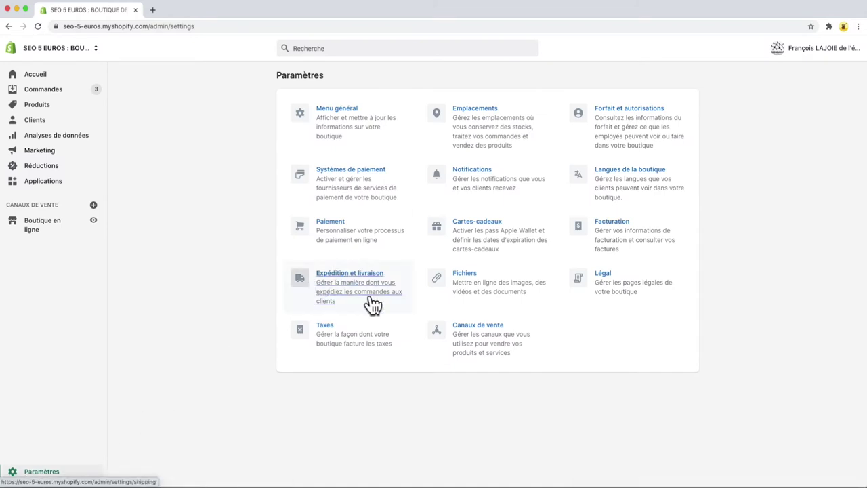
# - In the shipping and delivery settings, set the sample package's dimension unit to po, check the empty-weight unit choices, and save the package
pyautogui.click(345, 283)
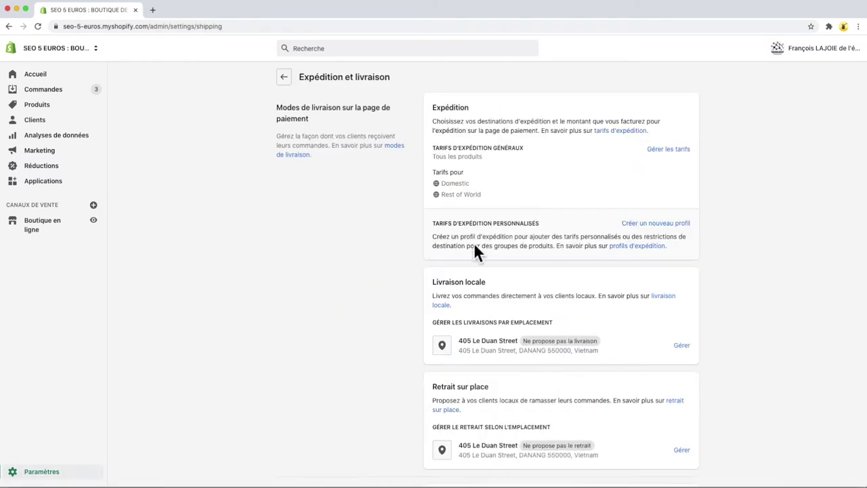
pyautogui.scroll(-4, 535, 247)
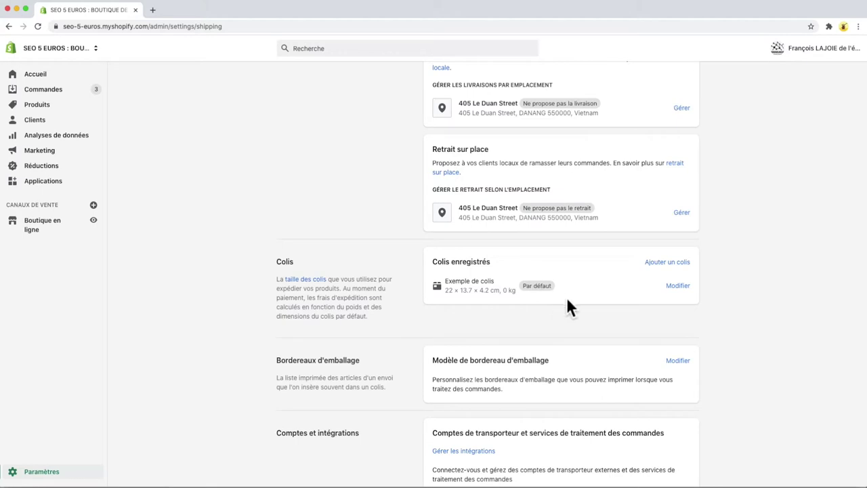
pyautogui.click(688, 287)
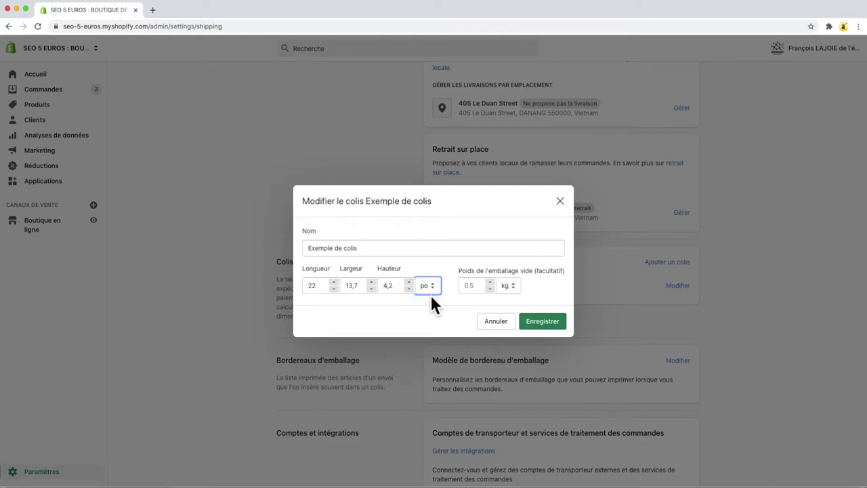
pyautogui.click(516, 286)
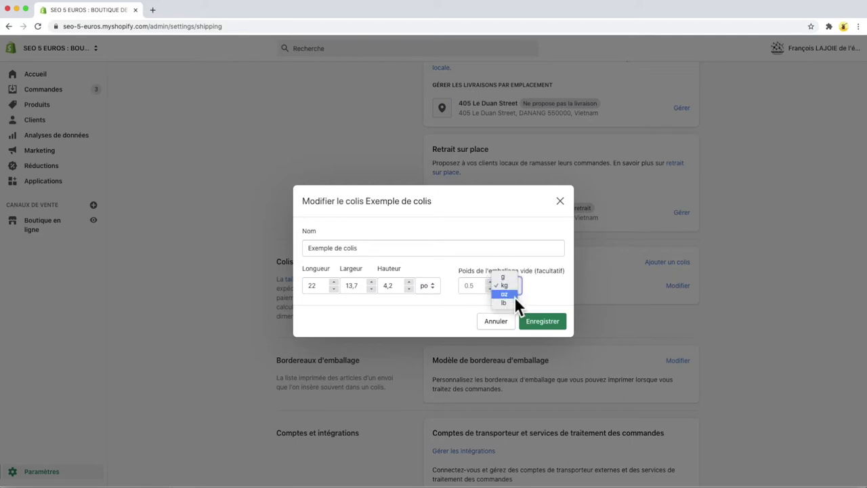
pyautogui.click(546, 322)
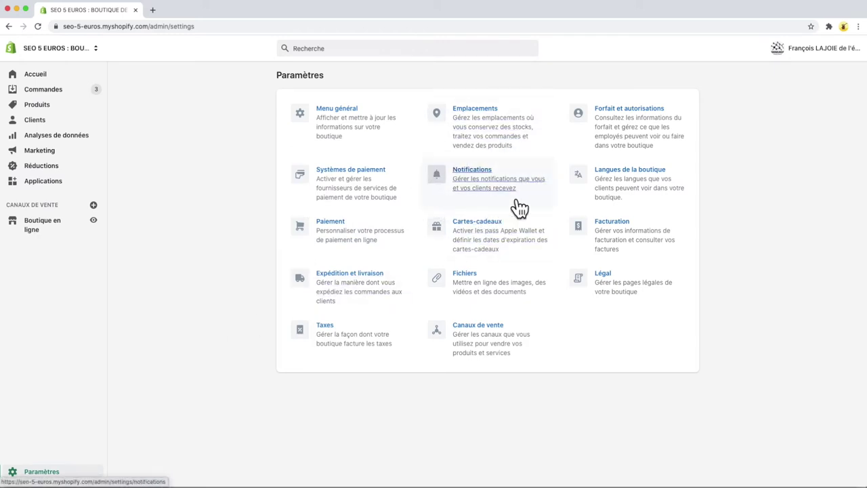
# - Open the notification settings, save English as the account's preferred language in its profile, and reload the notification settings
pyautogui.click(470, 181)
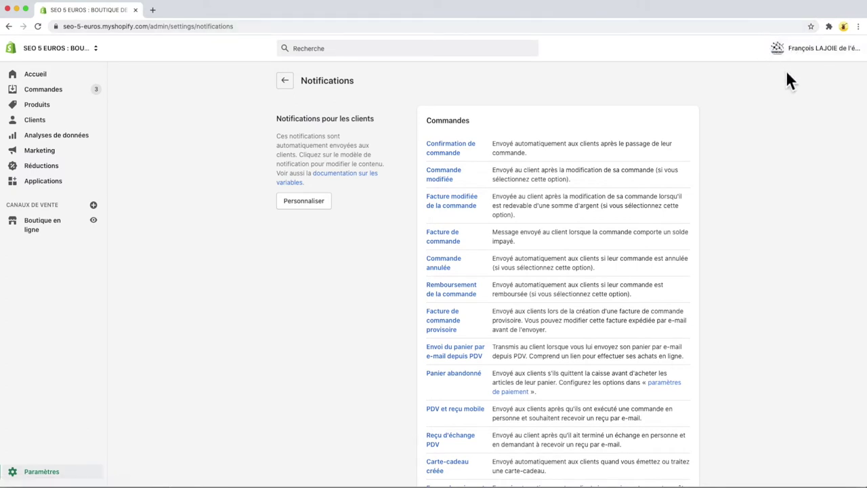
pyautogui.click(786, 51)
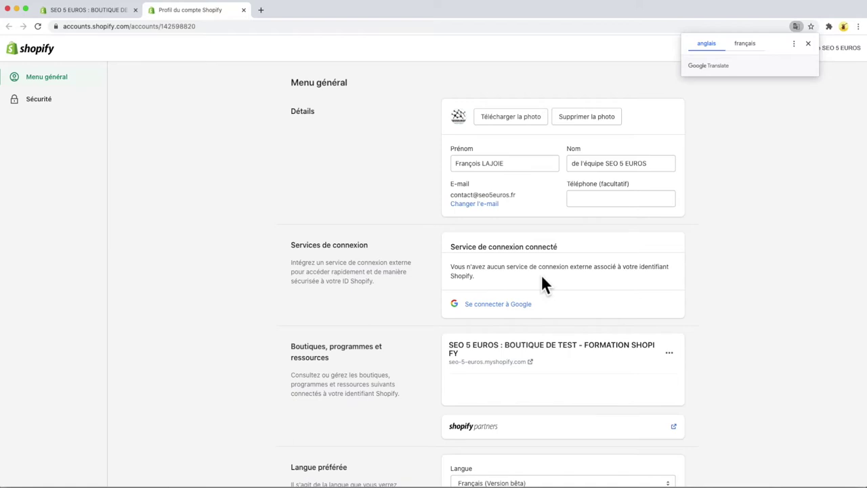
pyautogui.scroll(-5, 542, 277)
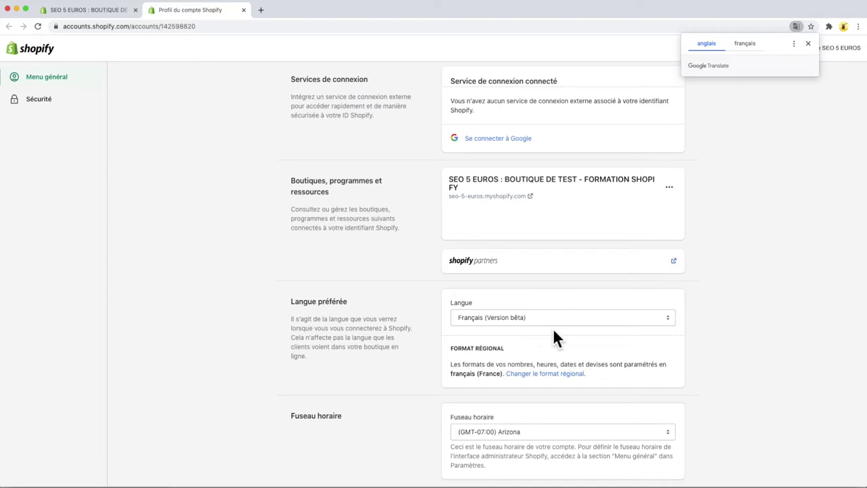
pyautogui.click(508, 319)
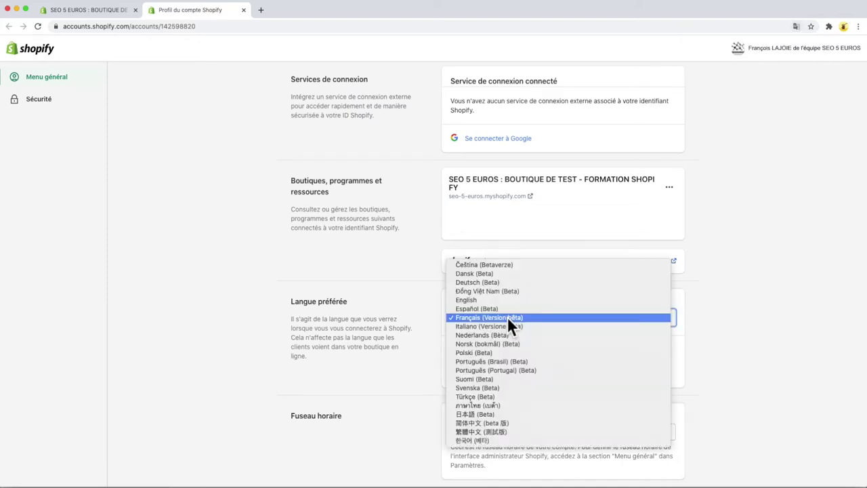
pyautogui.click(511, 300)
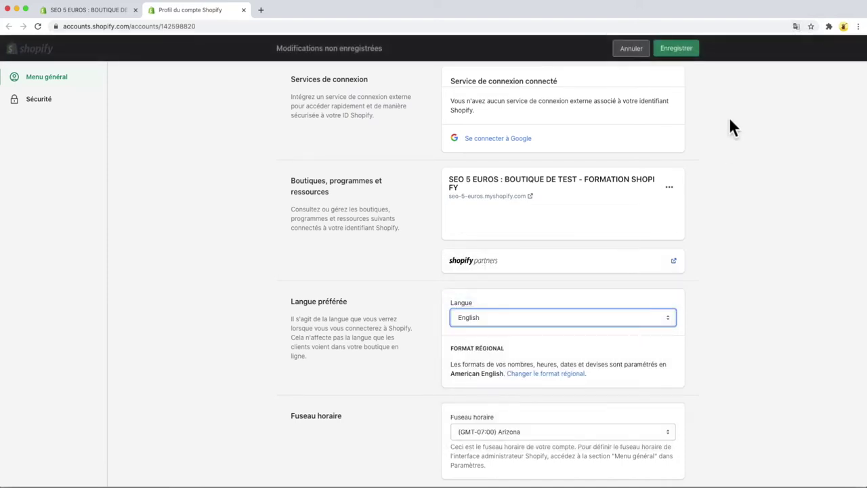
pyautogui.click(676, 52)
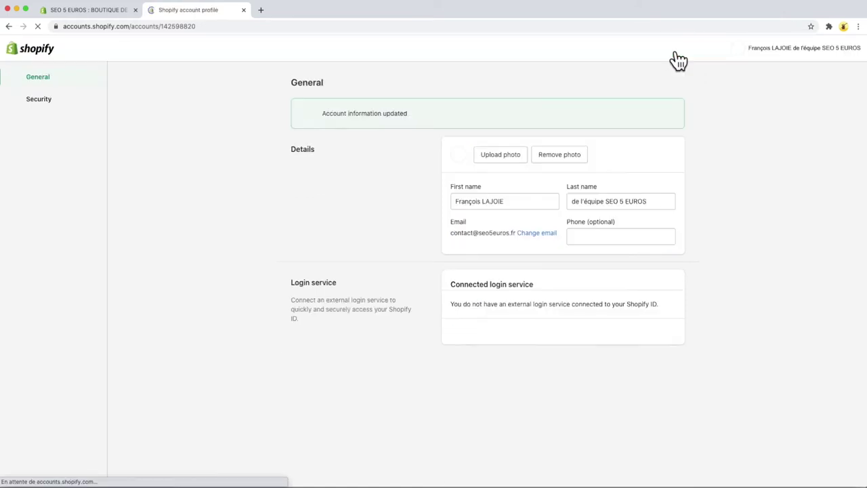
pyautogui.click(62, 11)
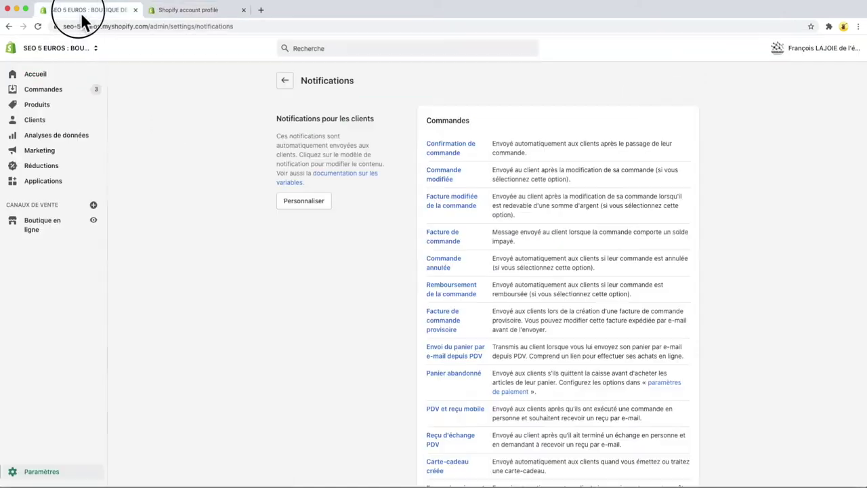
pyautogui.click(39, 27)
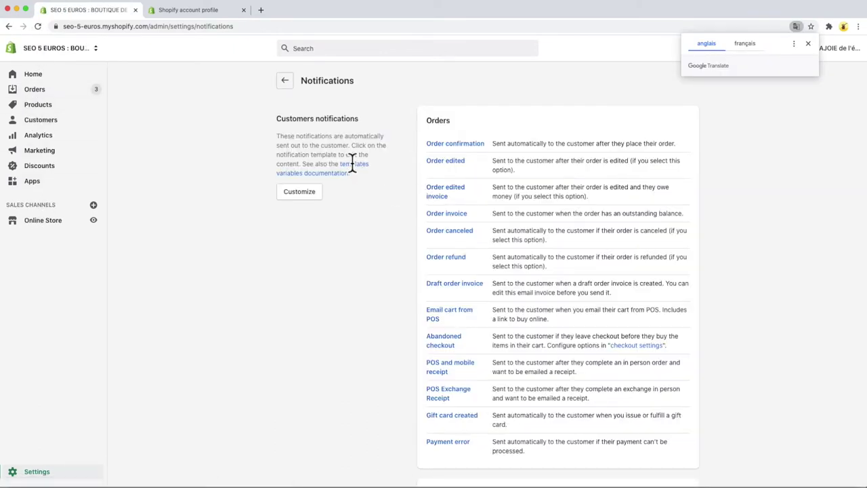
# - Search Google for deepl in a new browser tab and open the DeepL Translate site
pyautogui.click(262, 11)
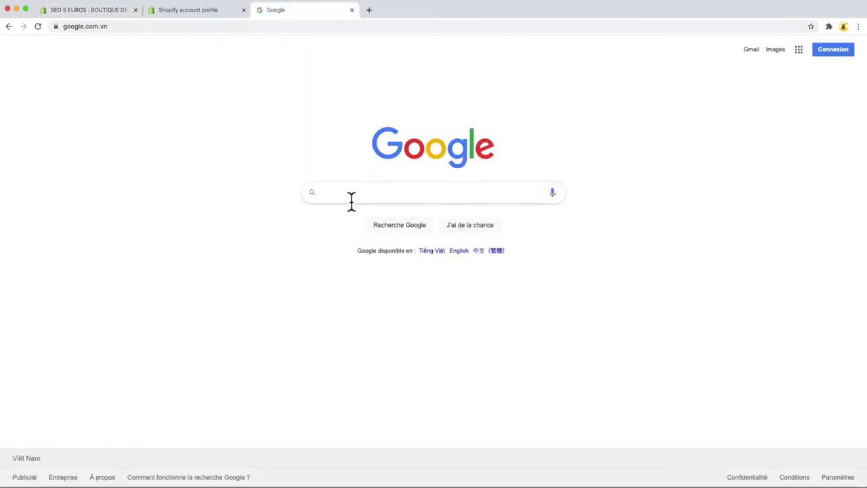
pyautogui.write('deepl')
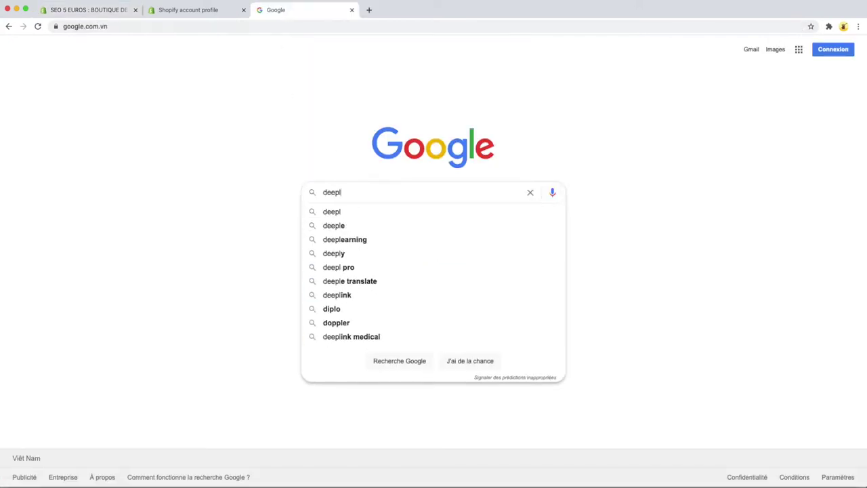
pyautogui.press('Return')
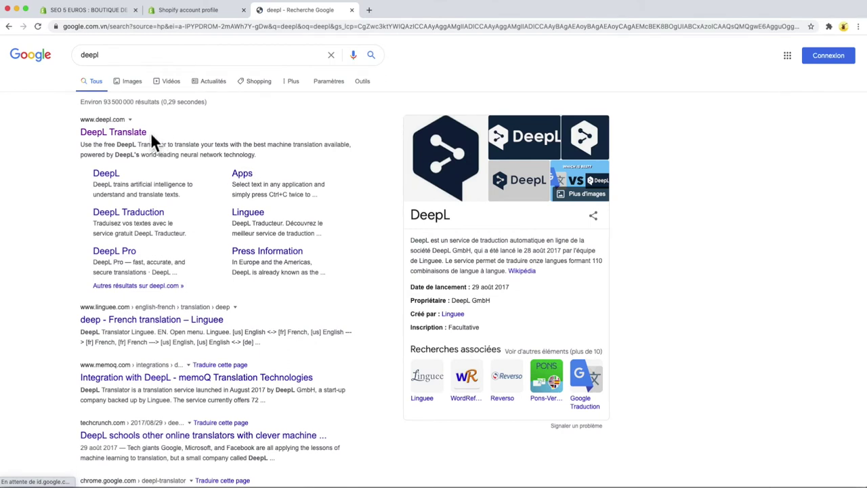
pyautogui.click(112, 132)
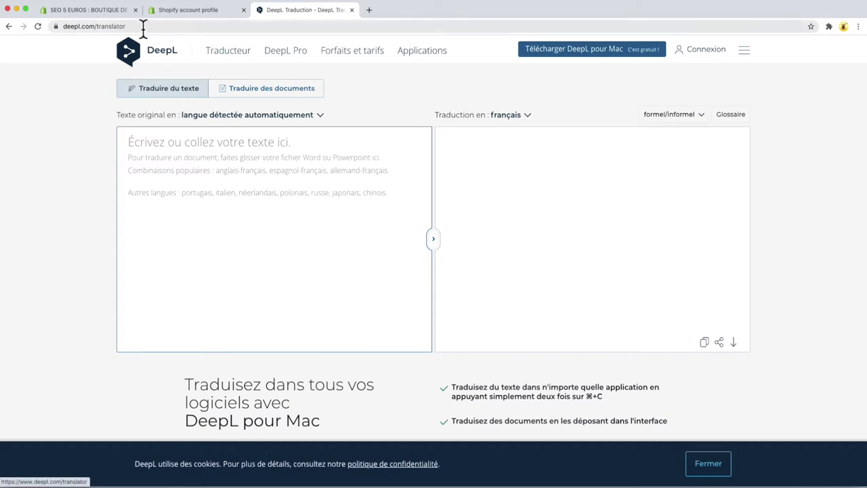
# - Copy the Liquid variables introduction from the store's Order confirmation template and translate it into French in DeepL
pyautogui.click(92, 12)
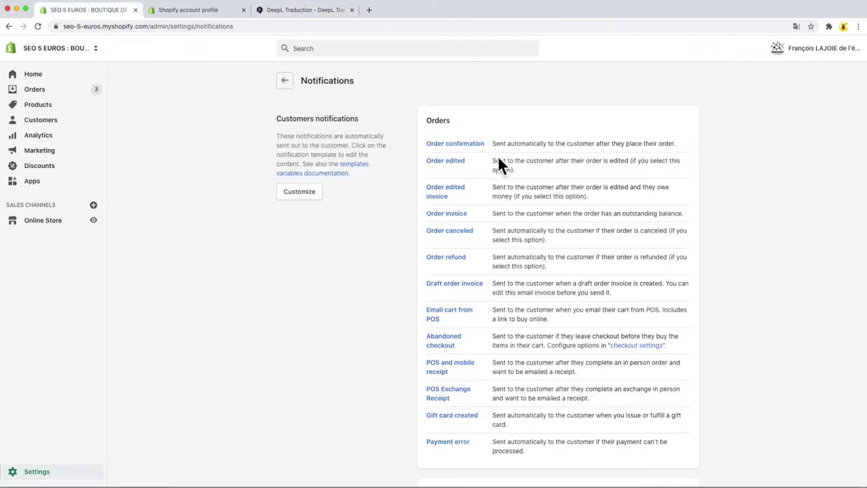
pyautogui.click(448, 143)
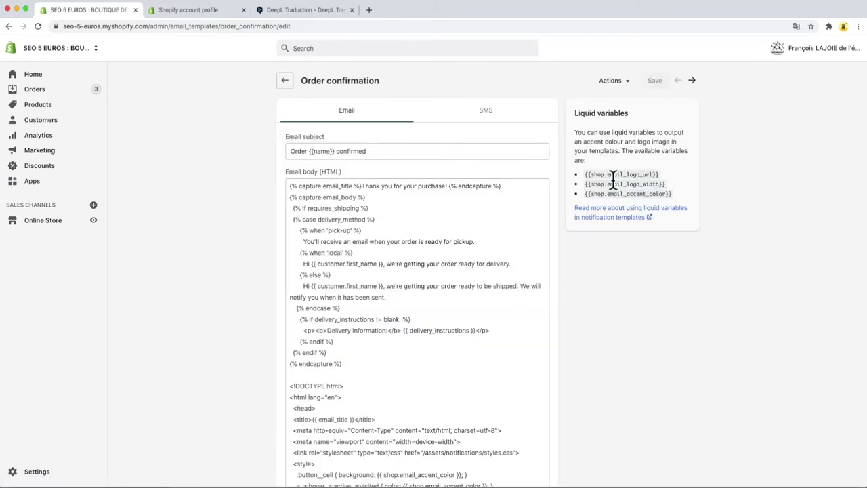
pyautogui.moveTo(587, 162); pyautogui.dragTo(580, 139)
pyautogui.press('super+c')
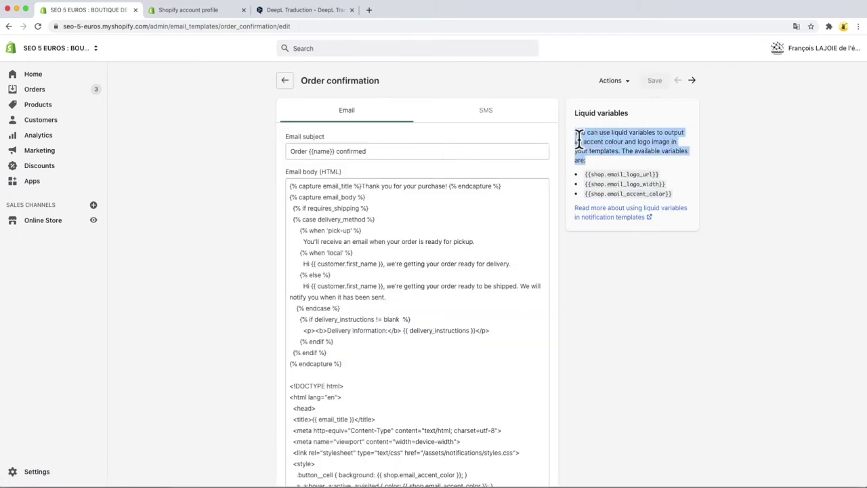
pyautogui.click(305, 11)
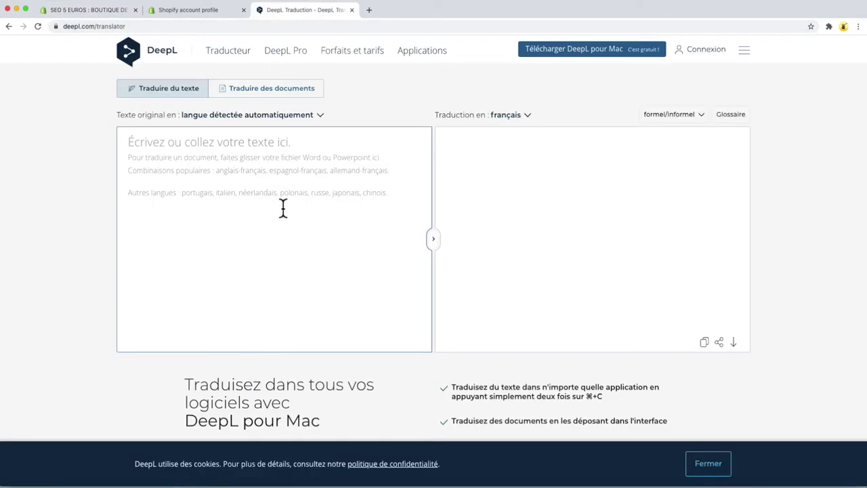
pyautogui.press('super+v')
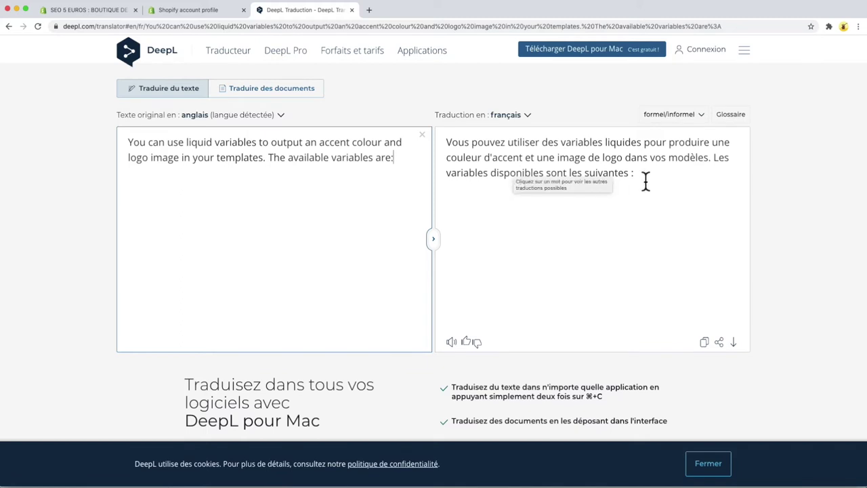
# - Use the French translation as the new source text in DeepL and select its English translation
pyautogui.moveTo(645, 182); pyautogui.dragTo(450, 147)
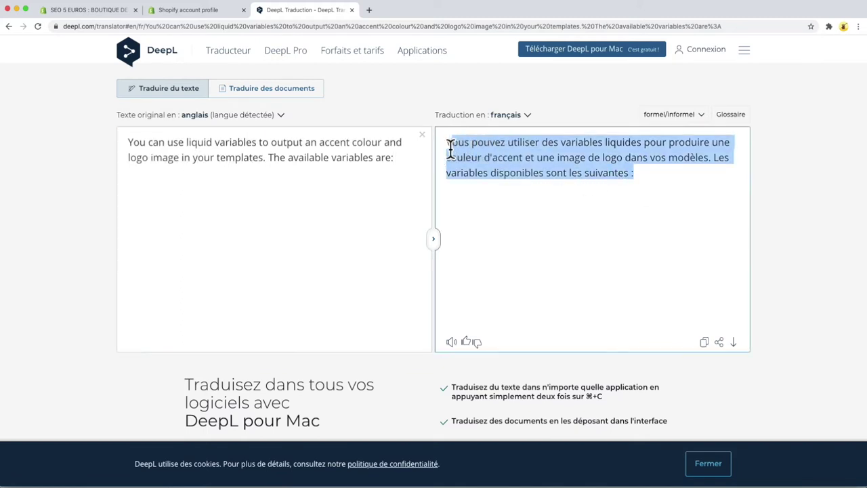
pyautogui.press('super+i')
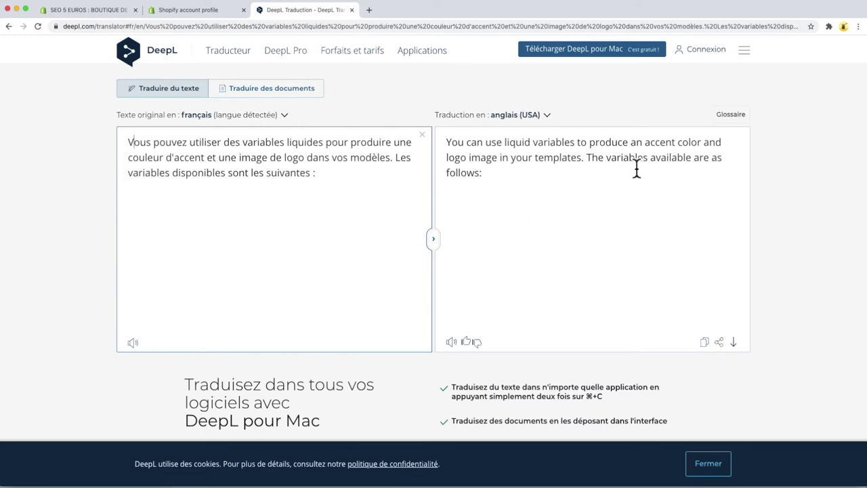
pyautogui.moveTo(320, 174); pyautogui.dragTo(113, 149)
pyautogui.click(488, 174)
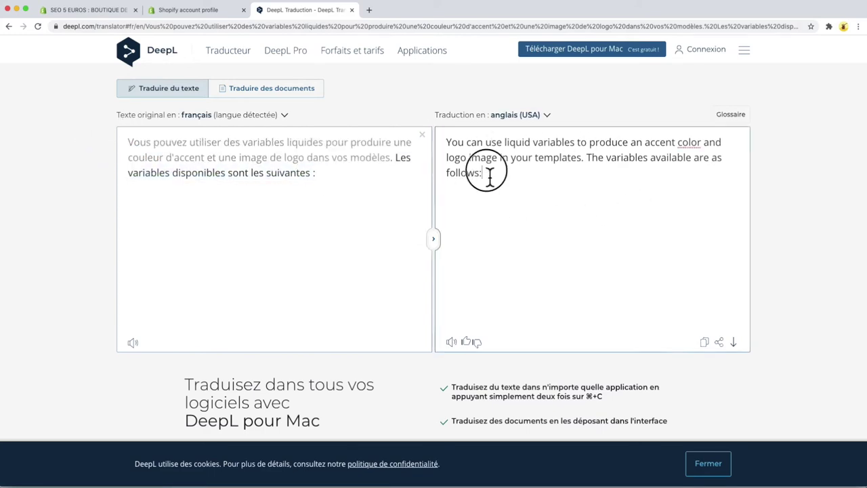
pyautogui.moveTo(489, 174); pyautogui.dragTo(440, 145)
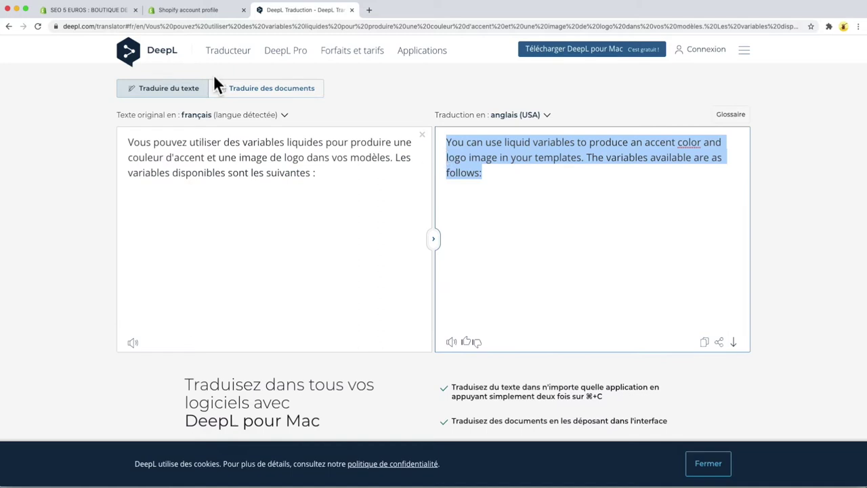
# - Back in the Shopify admin, change the language of the current theme, Boutique Test Shopify 26 Janvier 2021, to French and save
pyautogui.press('super+1')
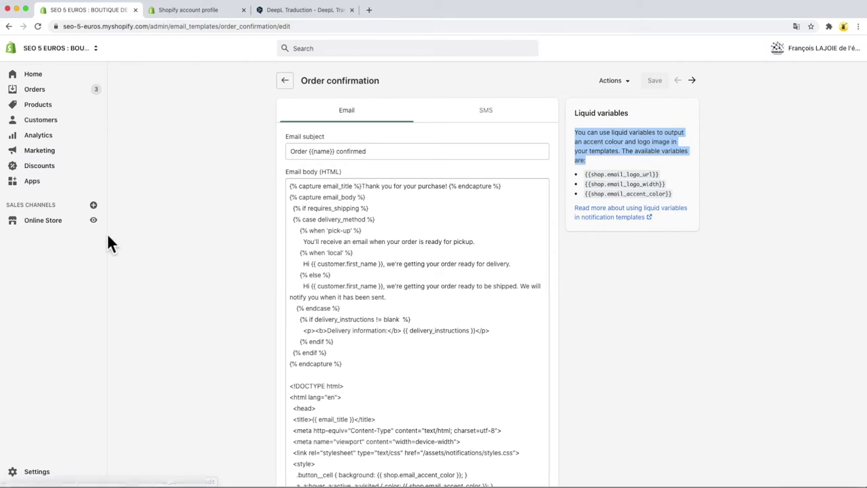
pyautogui.click(45, 222)
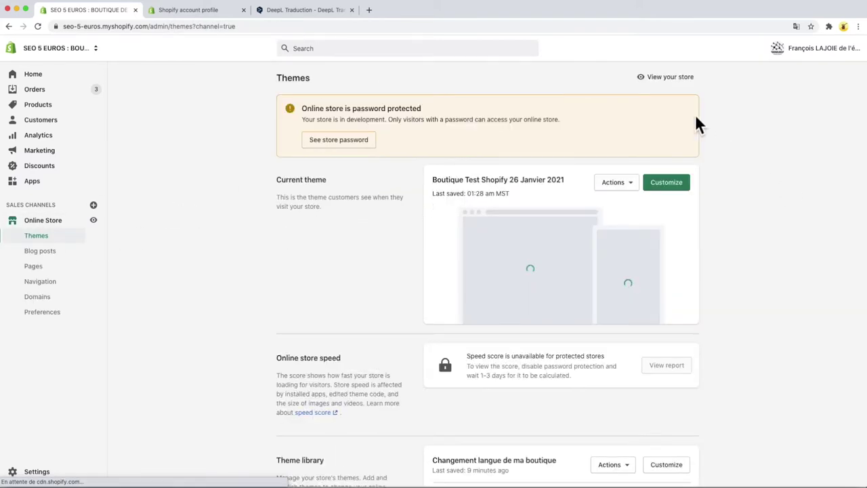
pyautogui.click(632, 184)
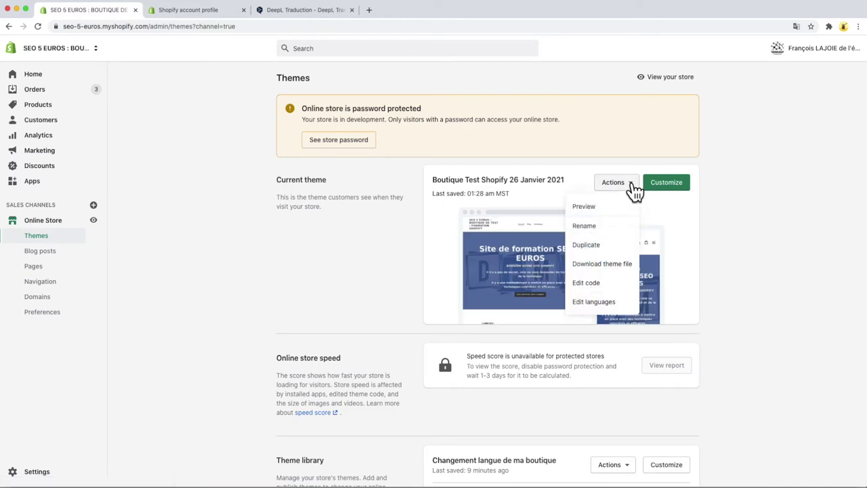
pyautogui.click(614, 303)
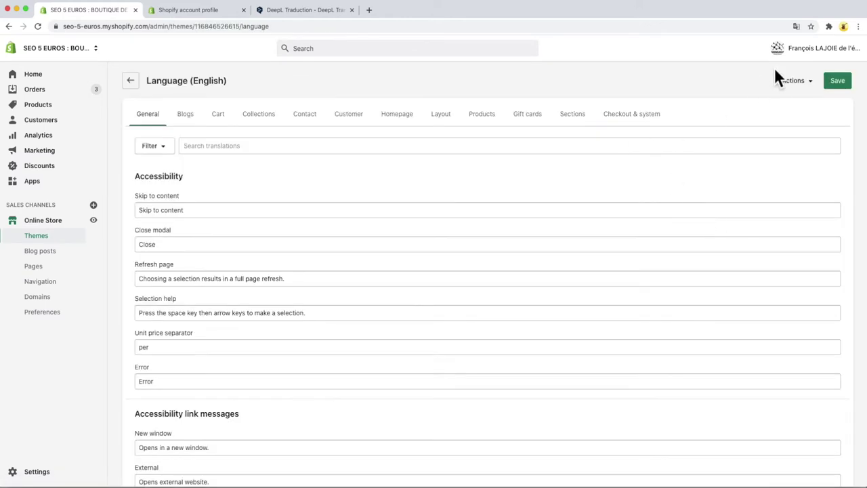
pyautogui.click(792, 80)
pyautogui.click(779, 106)
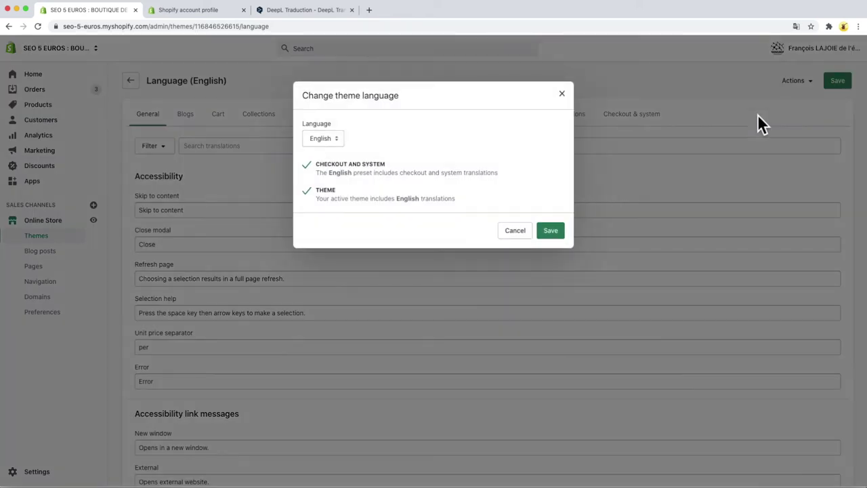
pyautogui.click(324, 138)
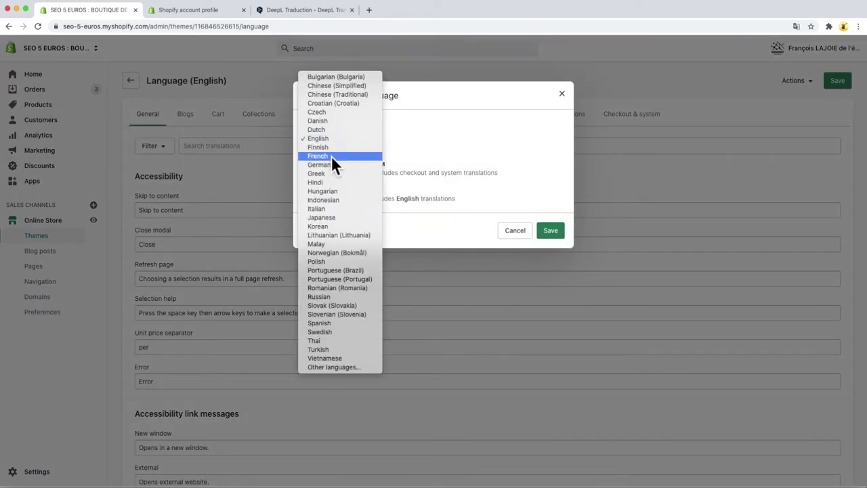
pyautogui.click(331, 156)
pyautogui.click(550, 235)
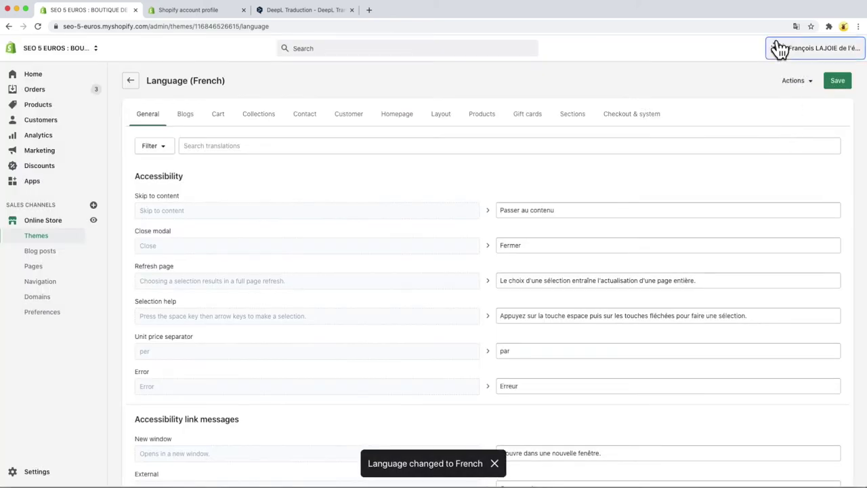
# - Open the Shopify account profile, set the preferred language to Français (Version bêta) and save
pyautogui.click(781, 49)
pyautogui.click(812, 80)
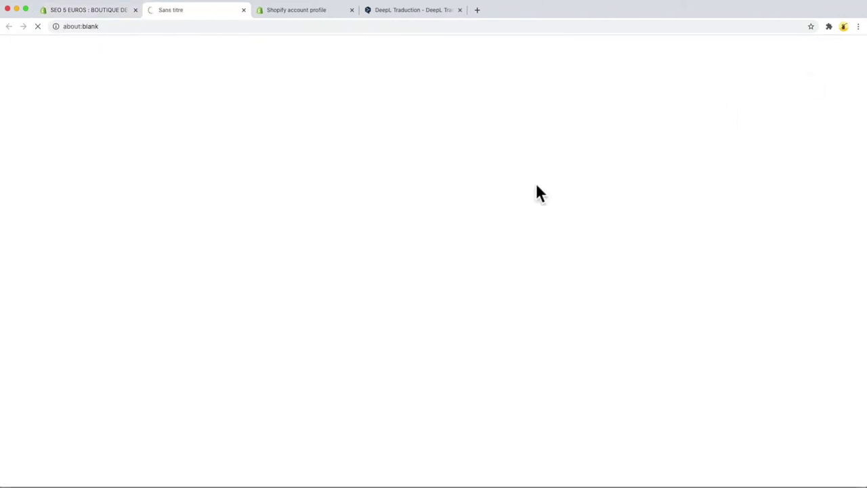
pyautogui.scroll(-3, 522, 249)
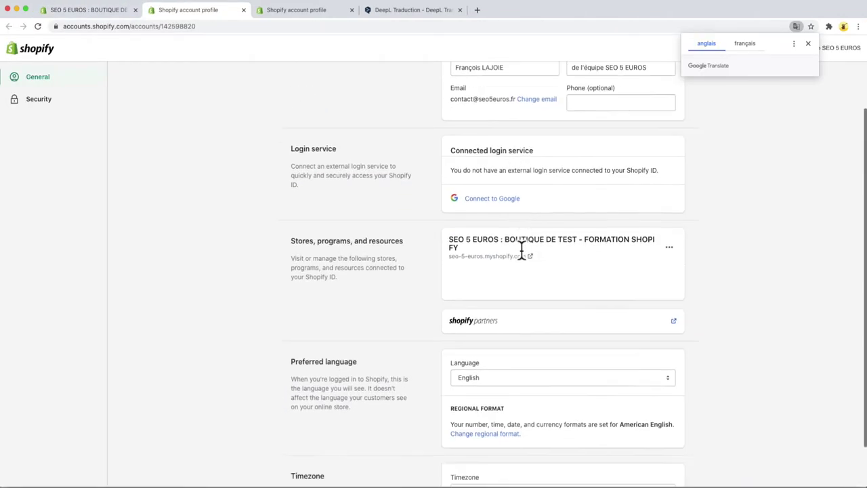
pyautogui.scroll(-2, 522, 249)
pyautogui.click(513, 325)
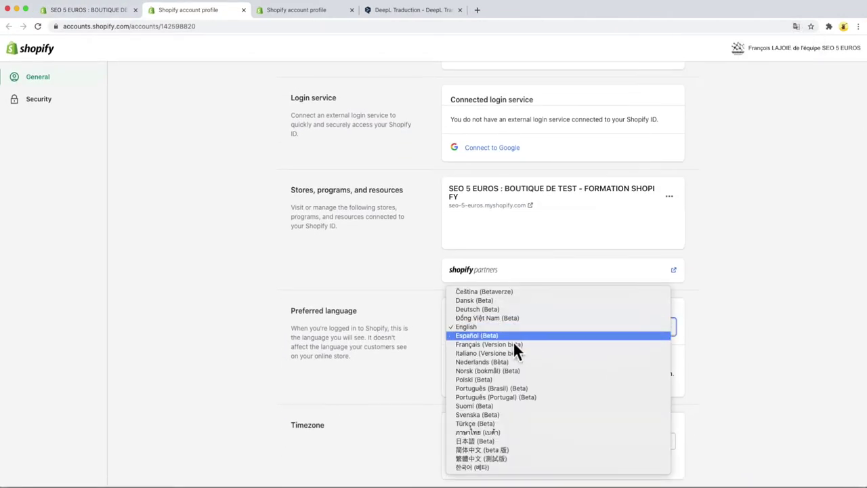
pyautogui.click(515, 346)
pyautogui.scroll(-1, 698, 420)
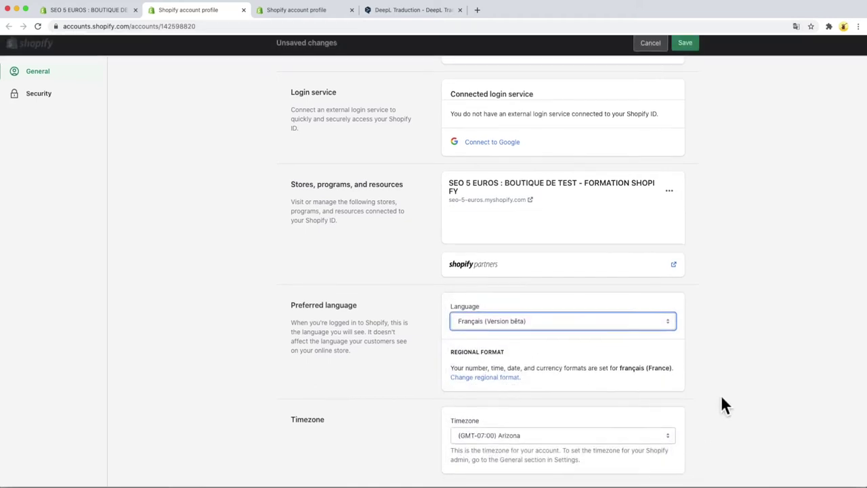
pyautogui.click(685, 51)
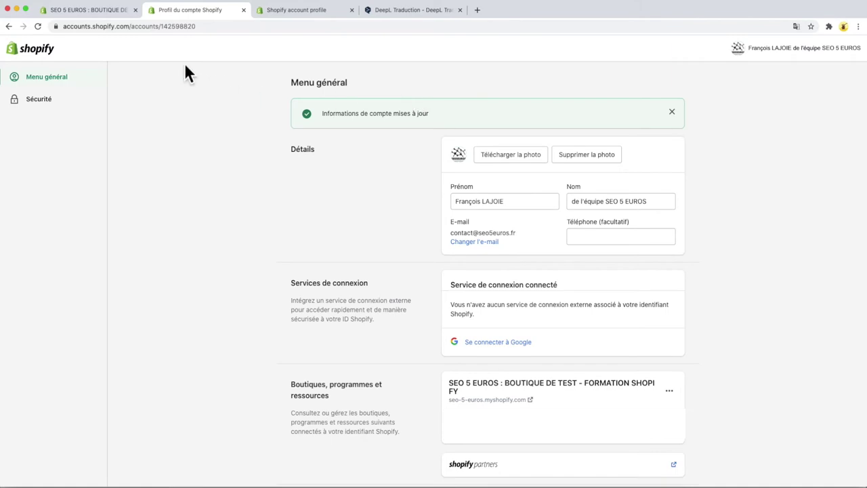
# - Return to the store admin, open the Online Store themes page and reload it to apply the new account language
pyautogui.click(96, 14)
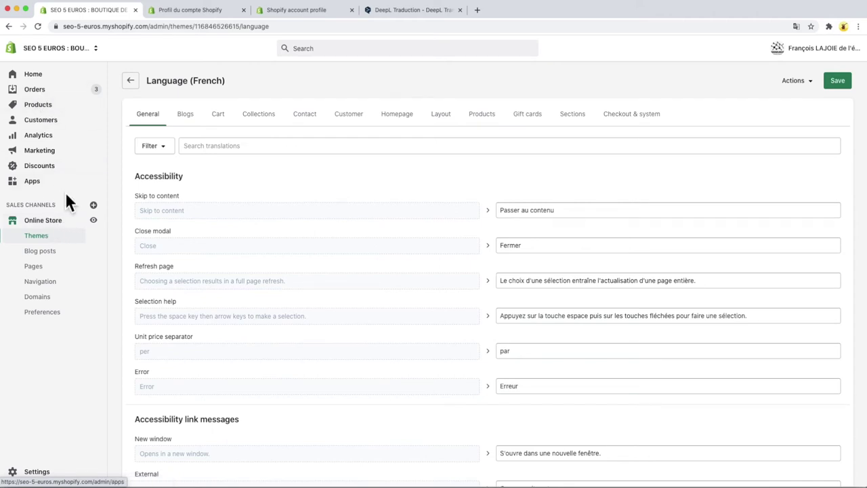
pyautogui.click(50, 225)
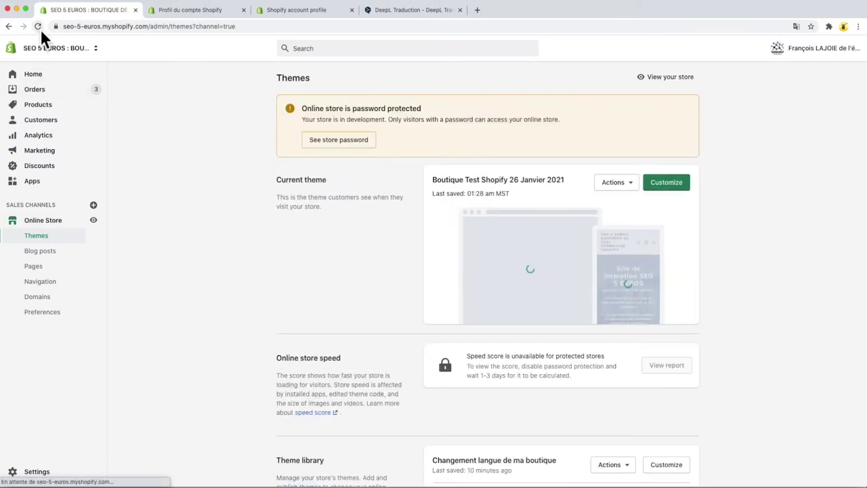
pyautogui.click(39, 27)
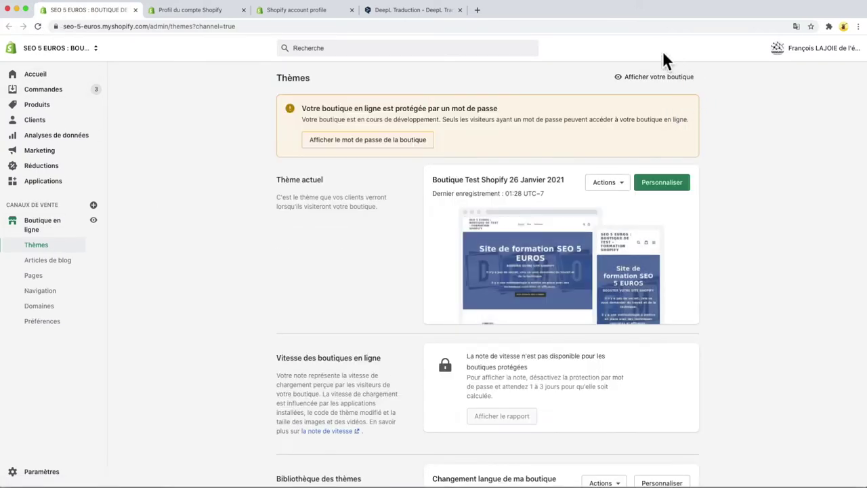
# - View the online store and examine its blog article about testing Shopify payments, including the training video button
pyautogui.click(652, 77)
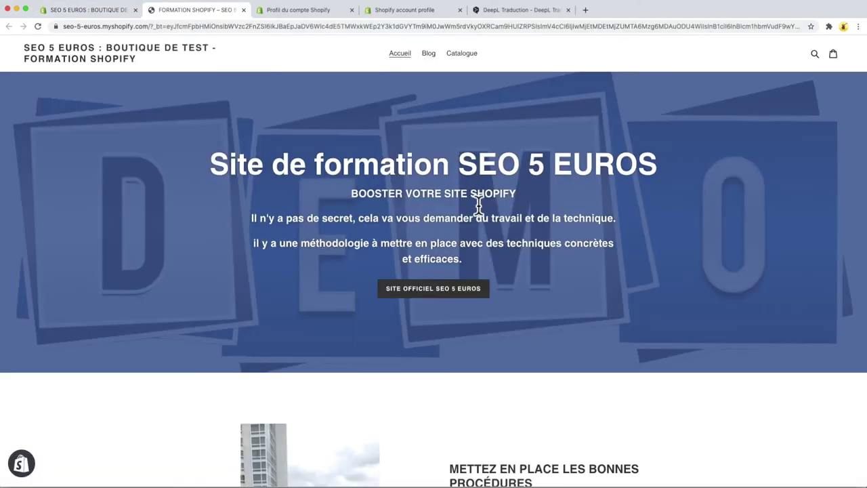
pyautogui.scroll(-3, 479, 207)
pyautogui.scroll(3, 480, 207)
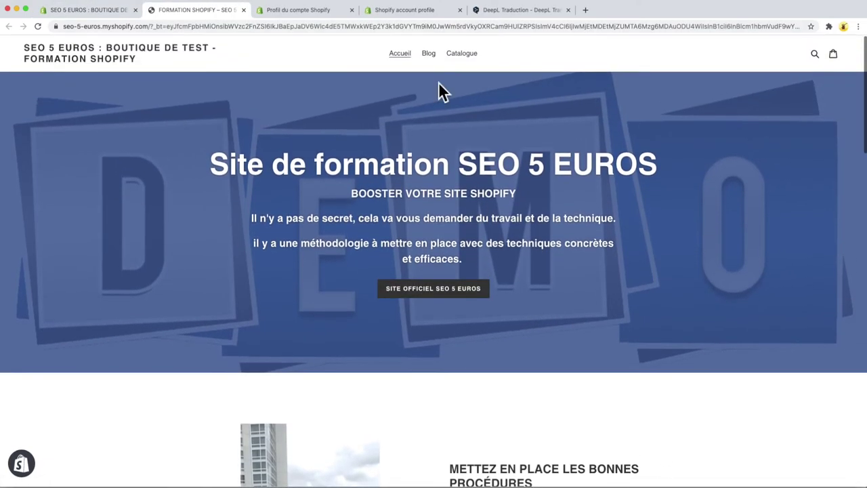
pyautogui.click(427, 54)
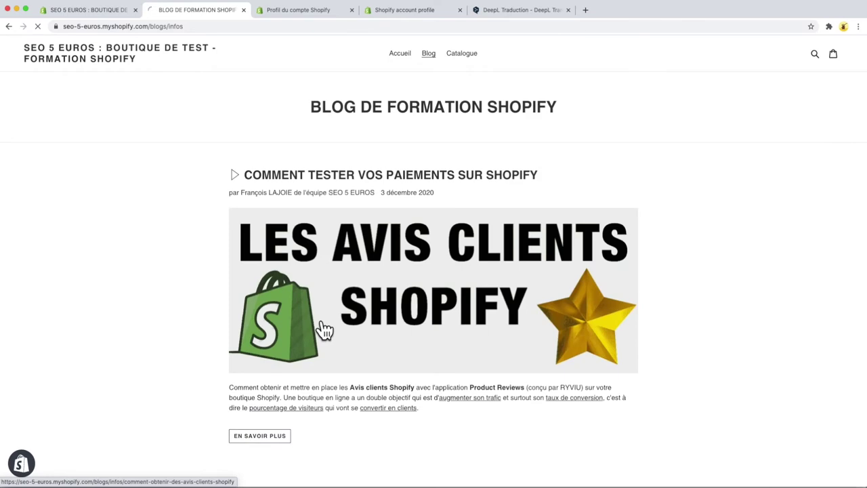
pyautogui.click(325, 330)
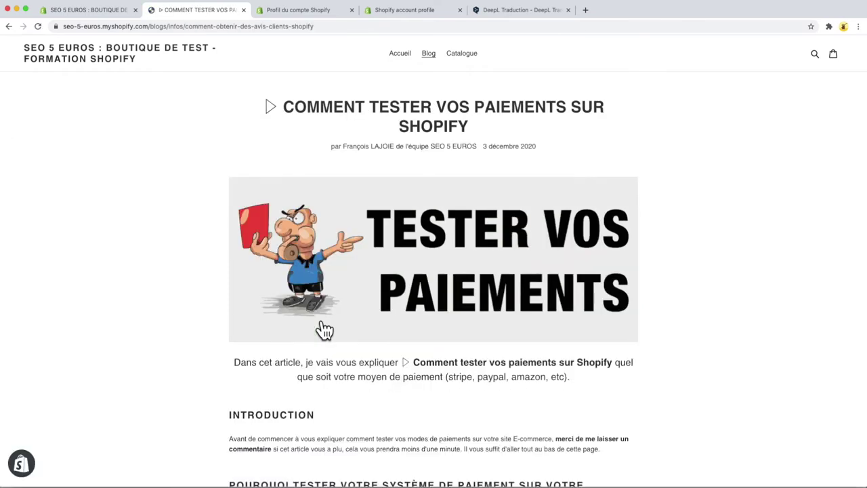
pyautogui.scroll(-5, 325, 330)
pyautogui.scroll(-5, 325, 330)
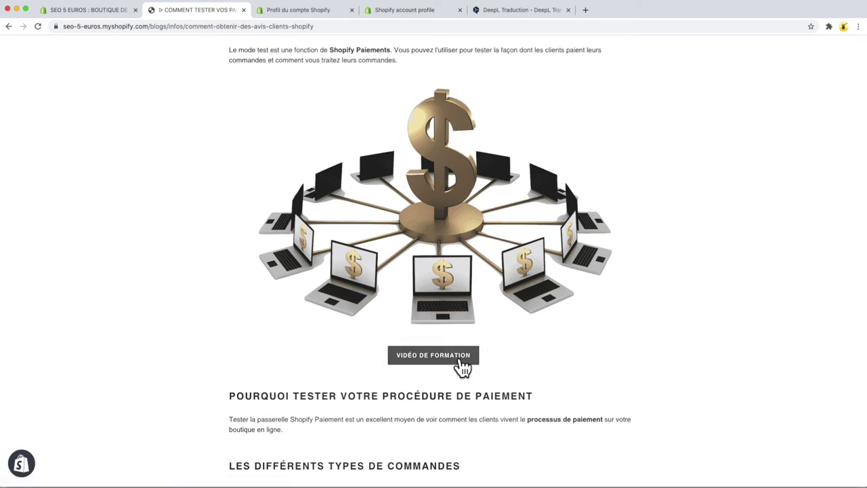
# - Back in the store admin, open the blog article COMMENT TESTER VOS PAIEMENTS SUR SHOPIFY for editing
pyautogui.click(88, 11)
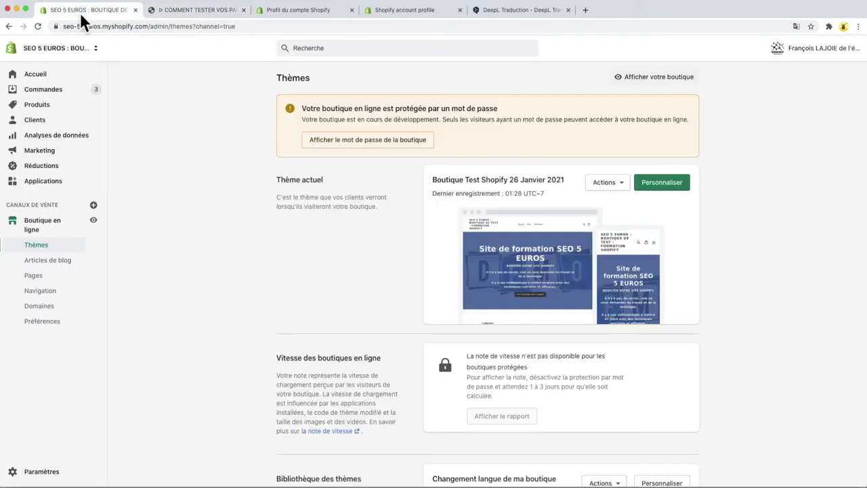
pyautogui.click(69, 264)
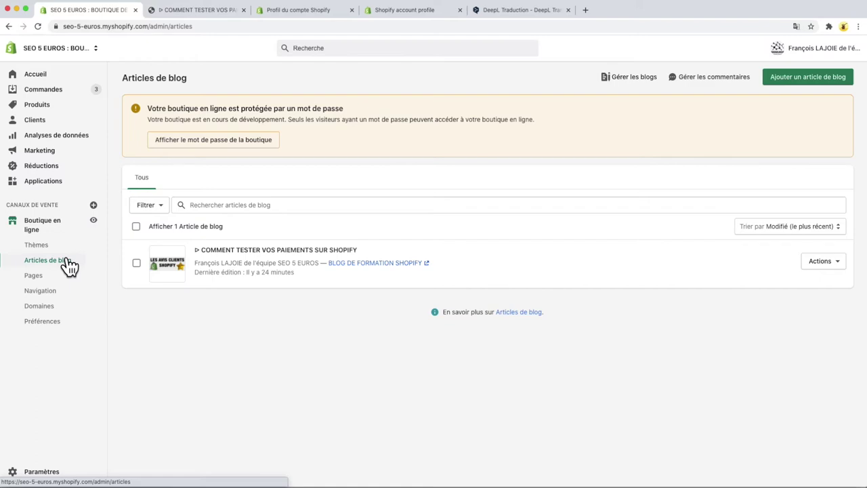
pyautogui.click(230, 271)
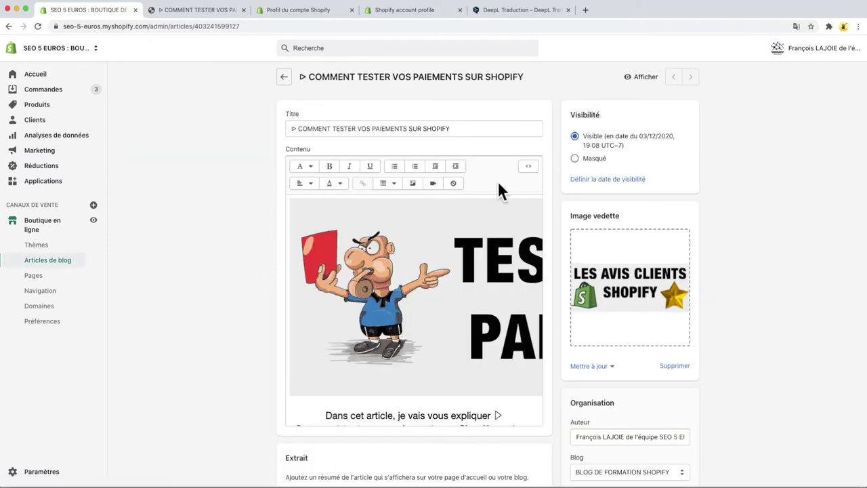
# - Delete the Vidéo de Formation link and its empty line below the laptops image in the article content, and save
pyautogui.scroll(-4, 494, 271)
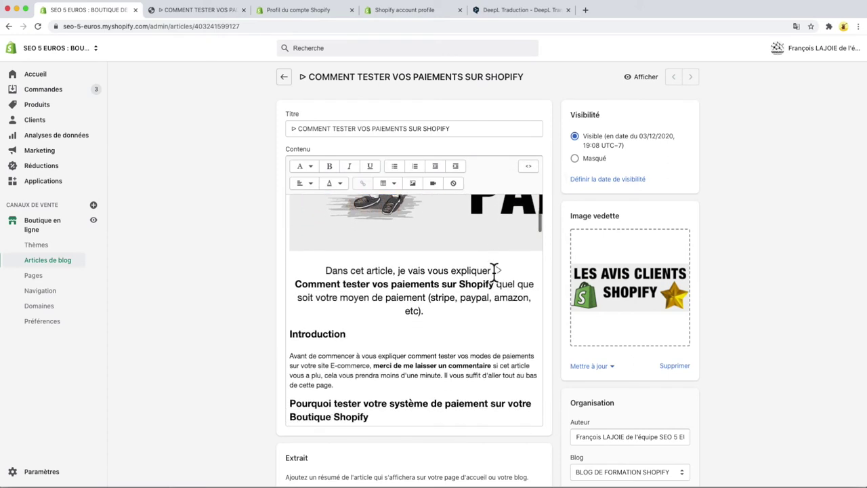
pyautogui.scroll(-10, 494, 271)
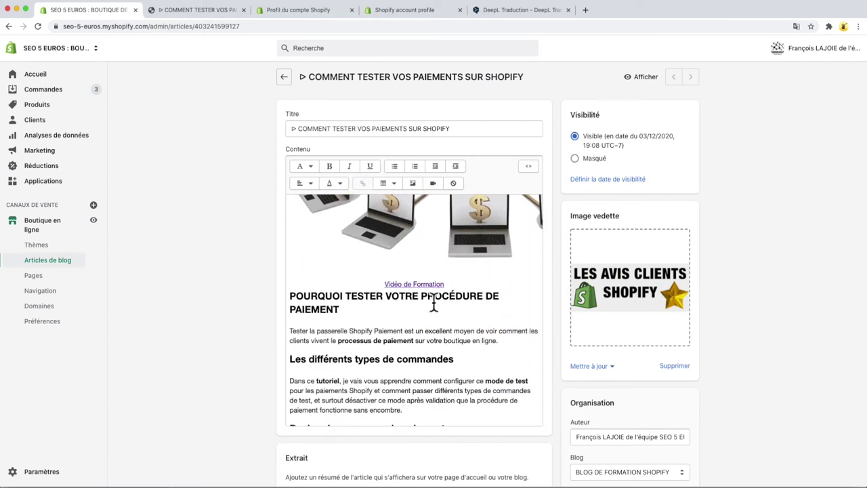
pyautogui.moveTo(447, 285); pyautogui.dragTo(370, 291)
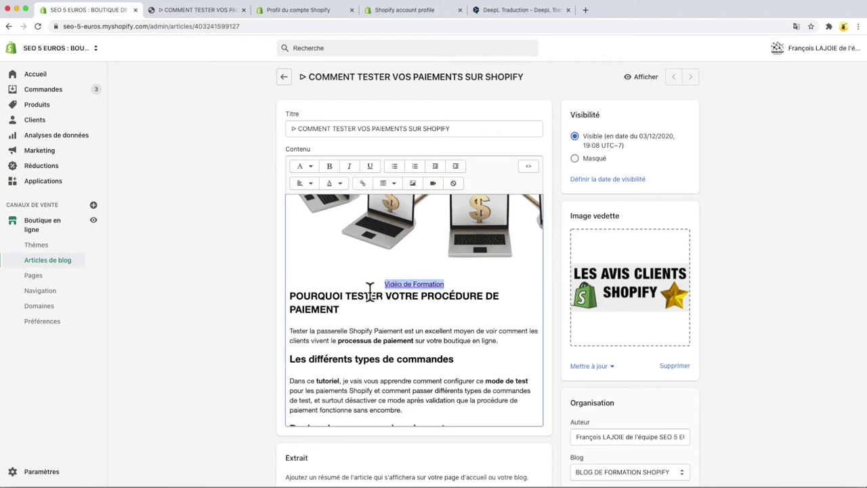
pyautogui.press('BackSpace')
pyautogui.press('BackSpace')
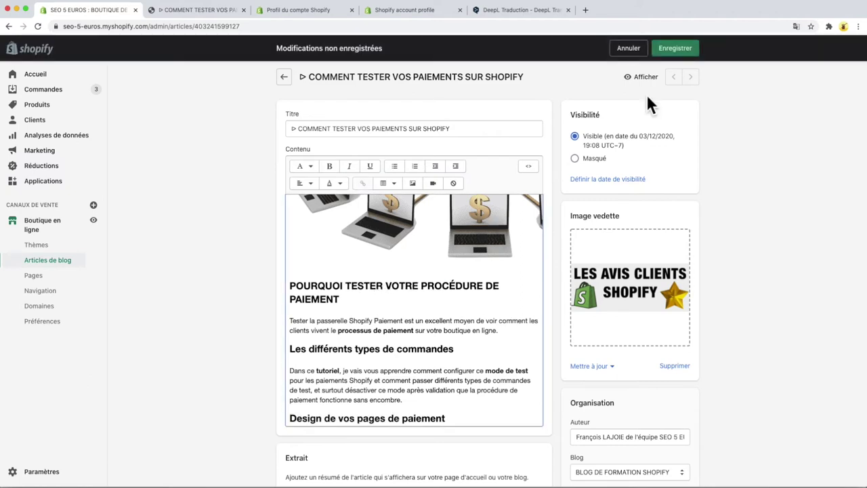
pyautogui.click(673, 49)
# - In the article's HTML, insert <a href="url" class="btn">Titre du bouton</a> above the POURQUOI TESTER VOTRE PROCÉDURE DE PAIEMENT heading
pyautogui.click(529, 166)
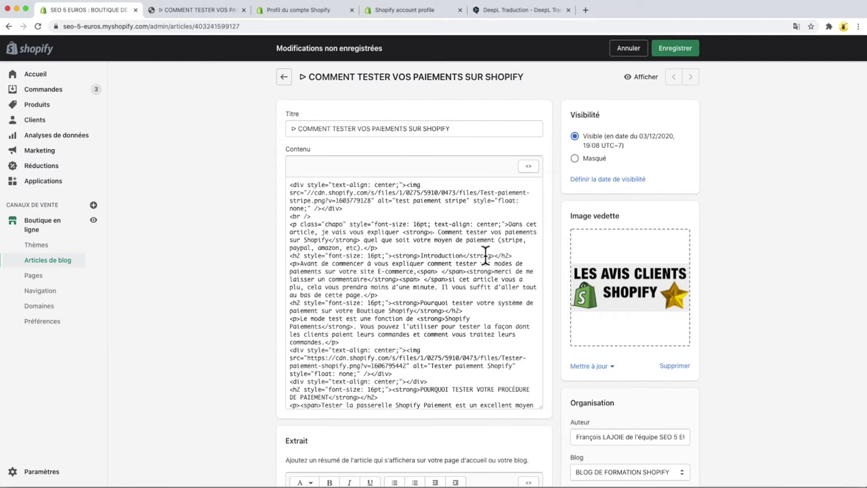
pyautogui.scroll(-5, 485, 256)
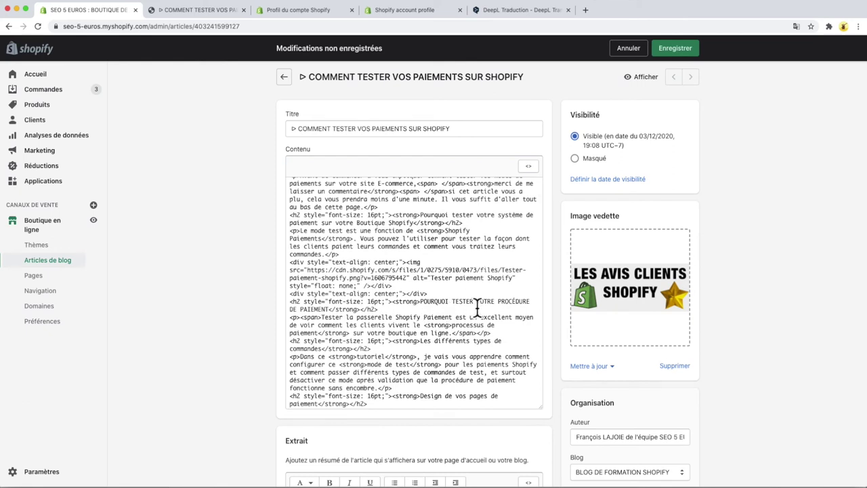
pyautogui.click(436, 298)
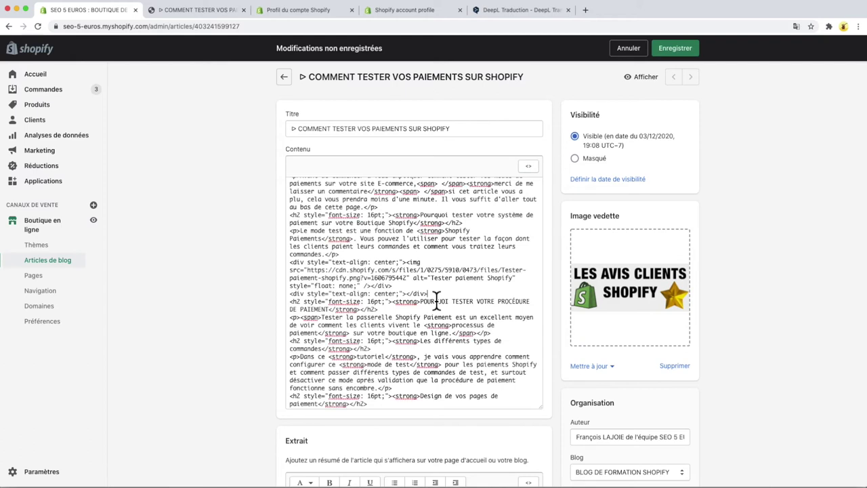
pyautogui.scroll(-3, 437, 300)
pyautogui.press('BackSpace')
pyautogui.scroll(2, 398, 309)
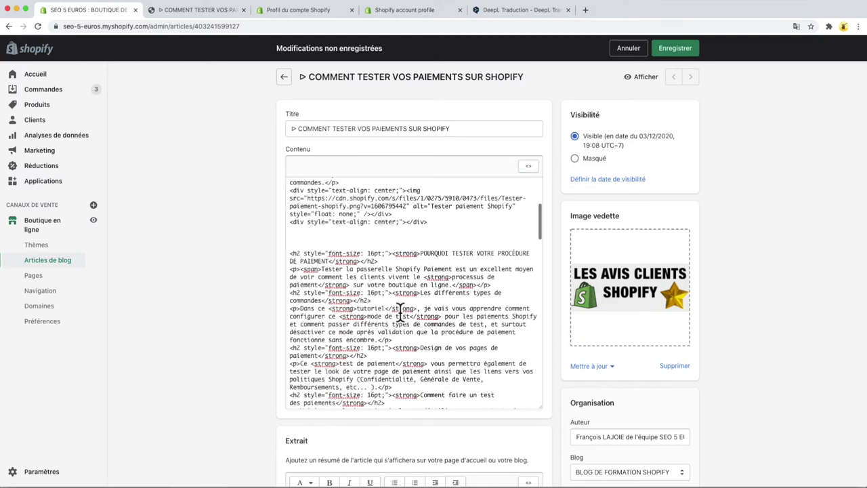
pyautogui.click(310, 237)
pyautogui.click(309, 240)
pyautogui.write('<a href="url" class="btn">Titre du bouton</a>')
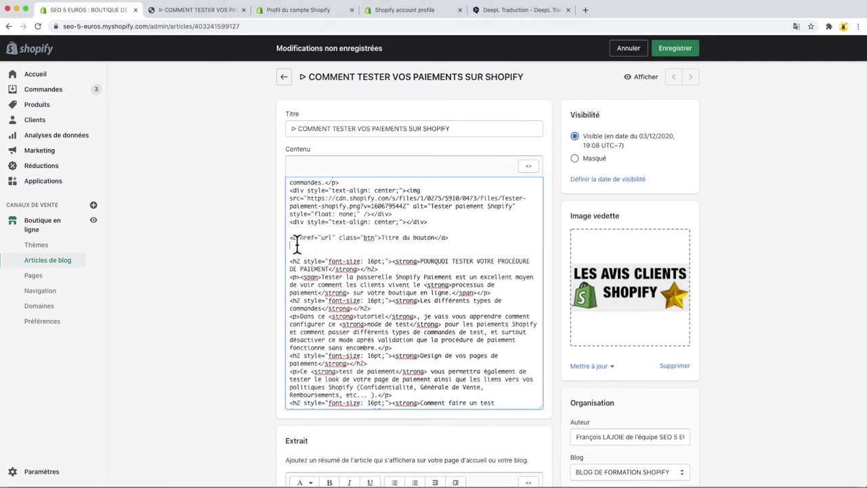
# - Select the href="url" attribute in the new button link code
pyautogui.click(289, 238)
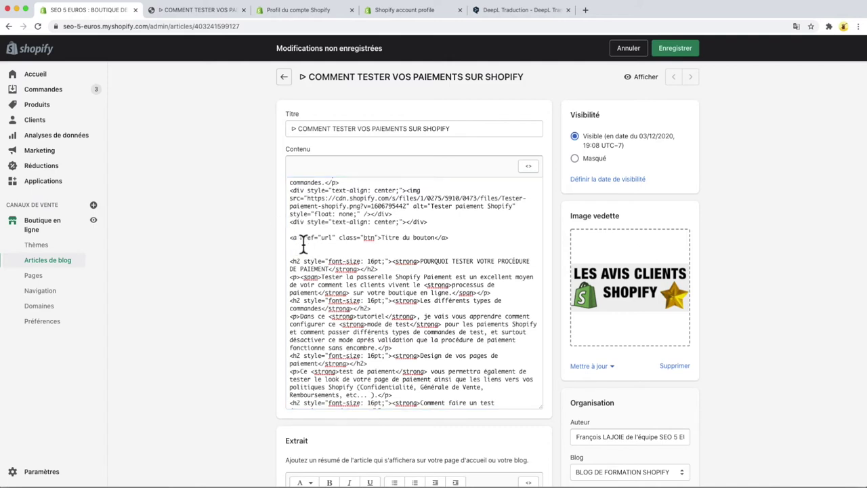
pyautogui.moveTo(300, 239); pyautogui.dragTo(335, 239)
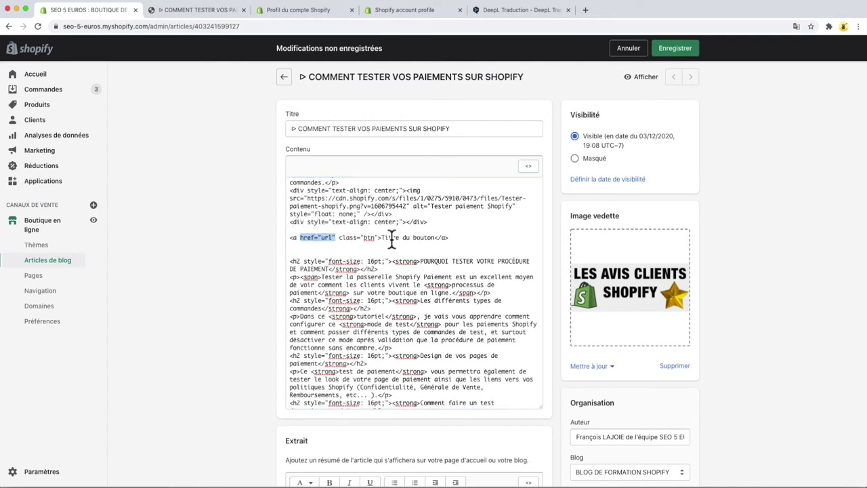